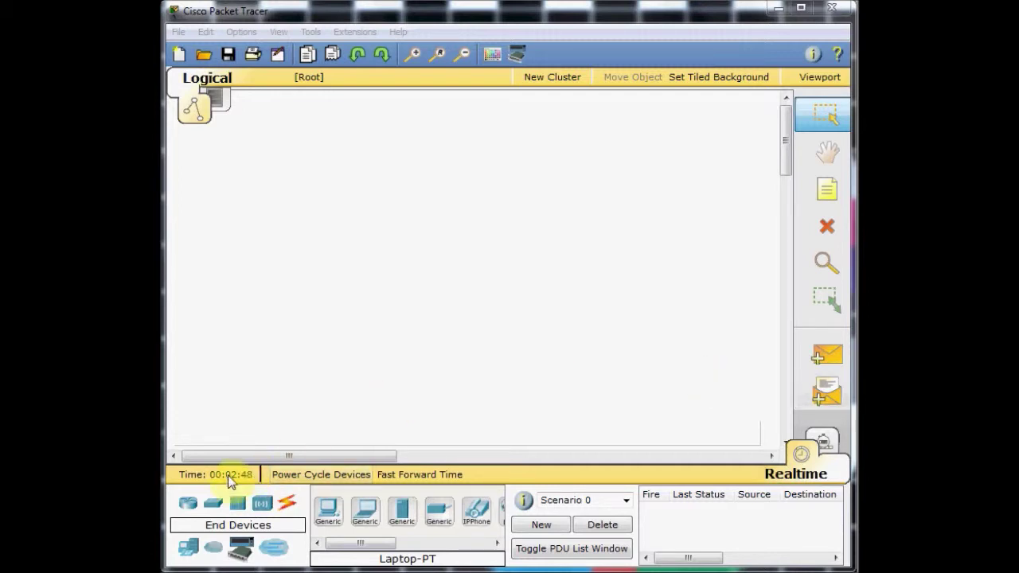
- Place a 2950-24 switch, Switch0, in the middle of the workspace
left_click(214, 506)
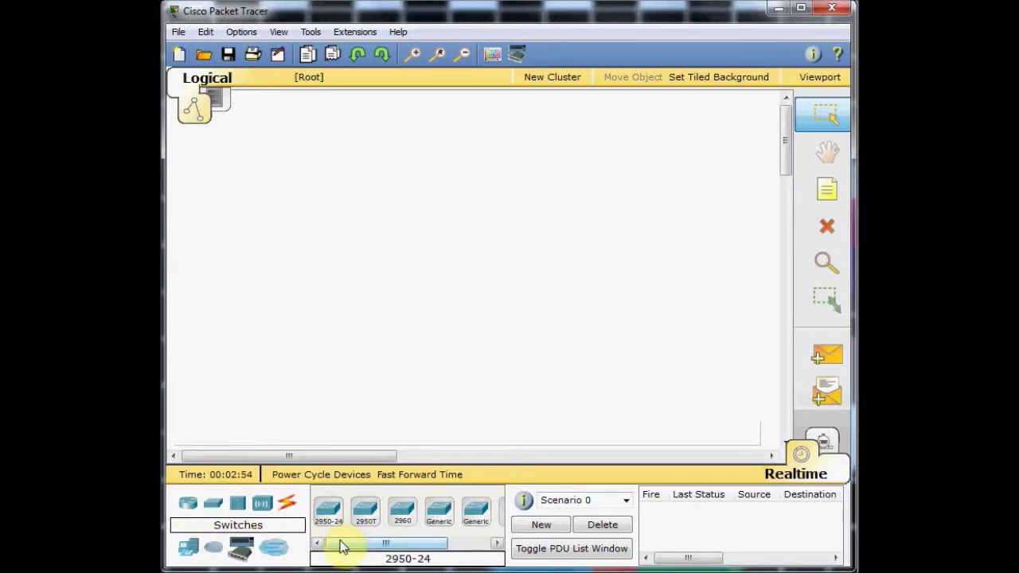
left_click(333, 534)
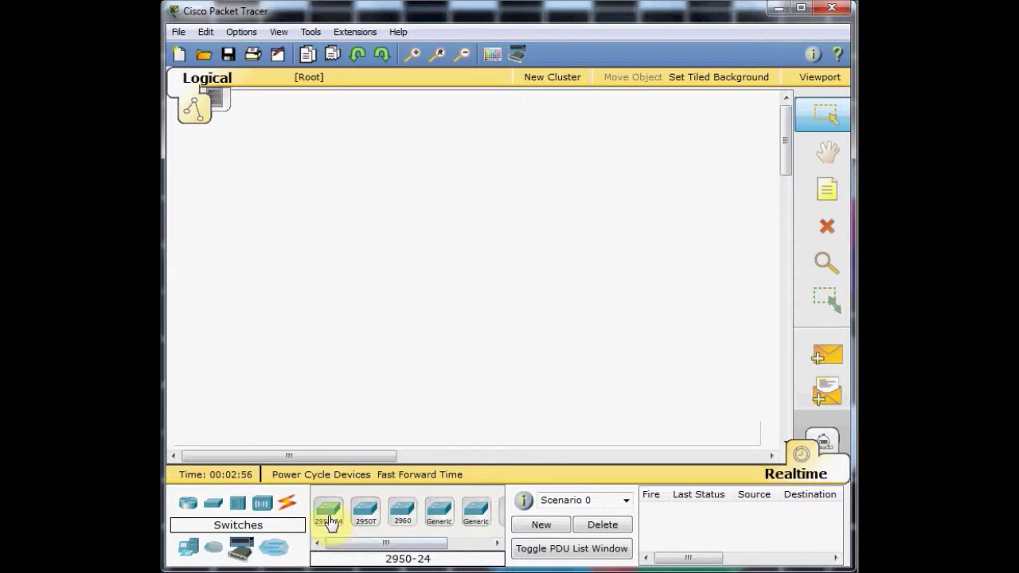
left_click(470, 234)
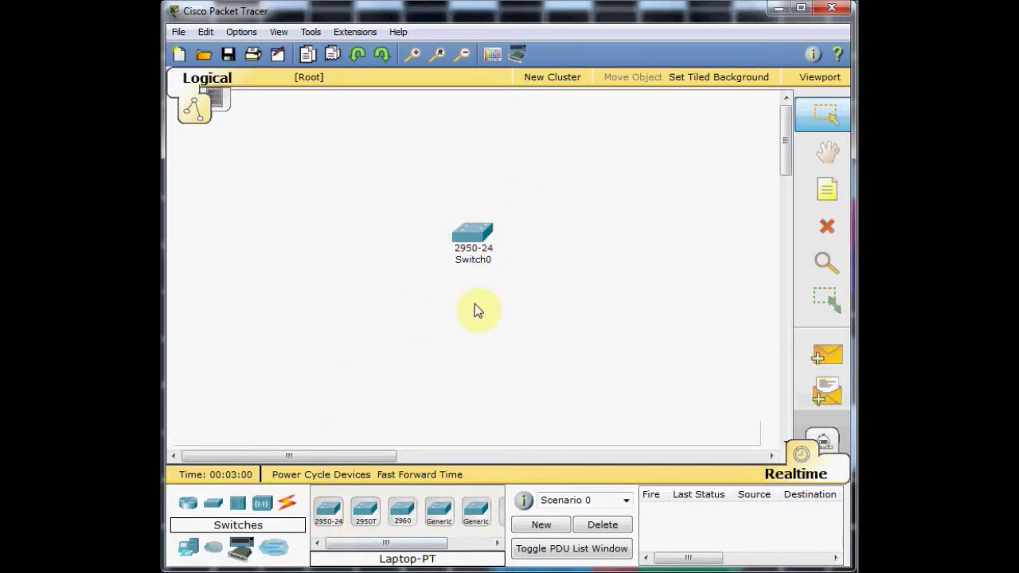
left_click_drag(476, 238, 472, 250)
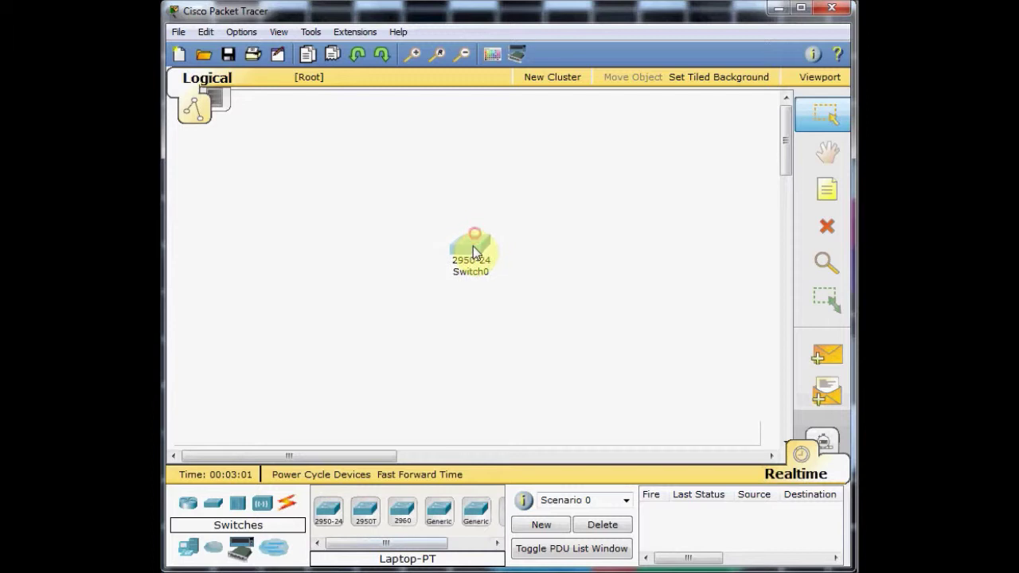
- Add two generic PCs, PC0 and PC1, to the left of the switch
left_click(188, 547)
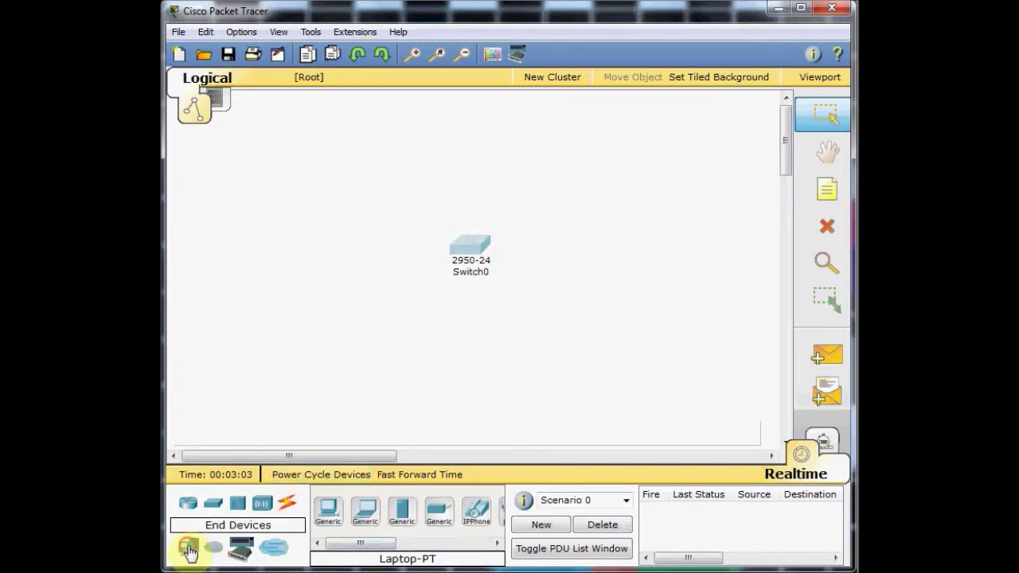
left_click(328, 511)
left_click(315, 284)
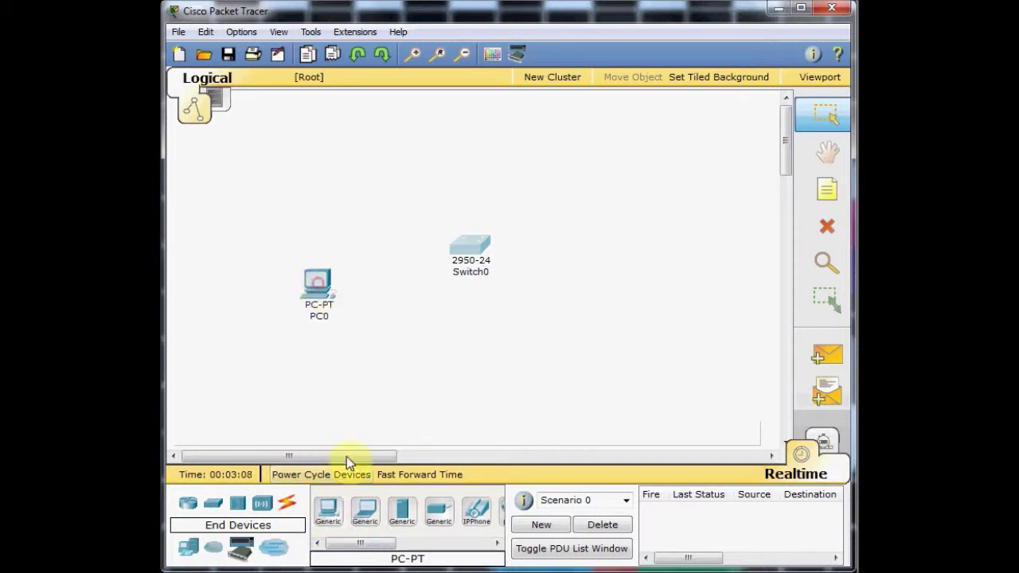
left_click(329, 513)
left_click(375, 340)
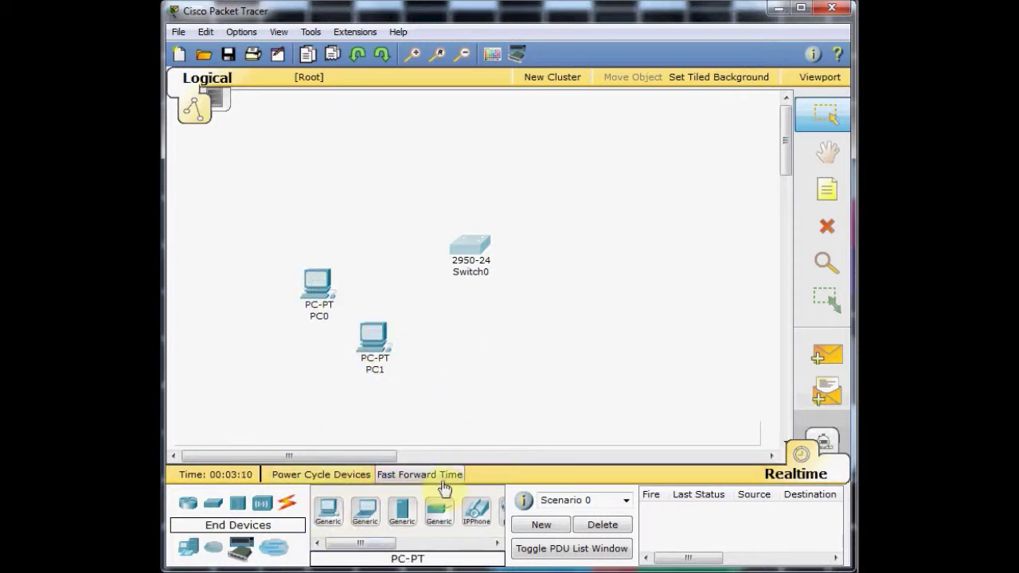
- Add Server0 above-right of the switch and Laptop0 below it
left_click(402, 511)
left_click(575, 167)
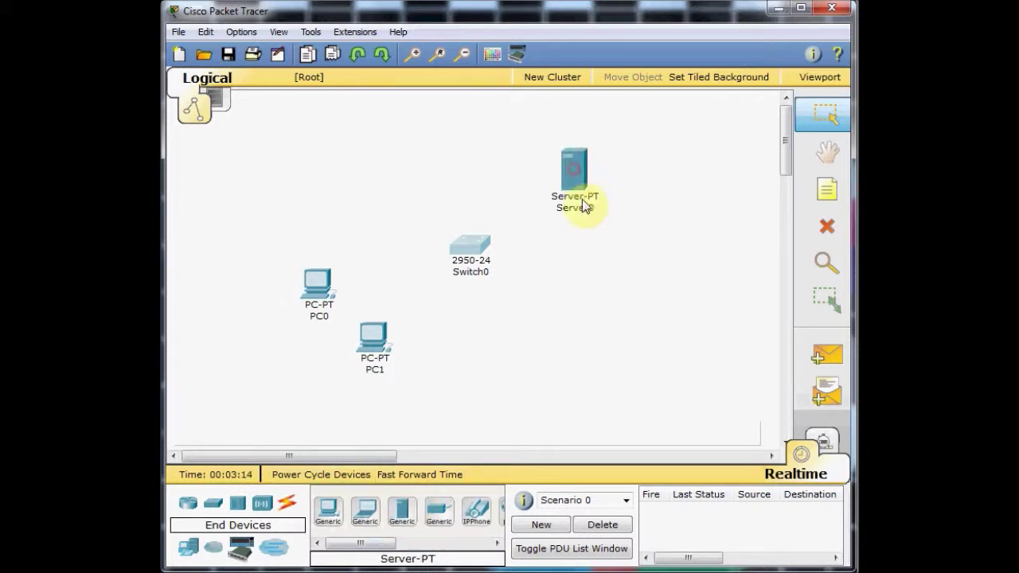
left_click(366, 514)
left_click(484, 360)
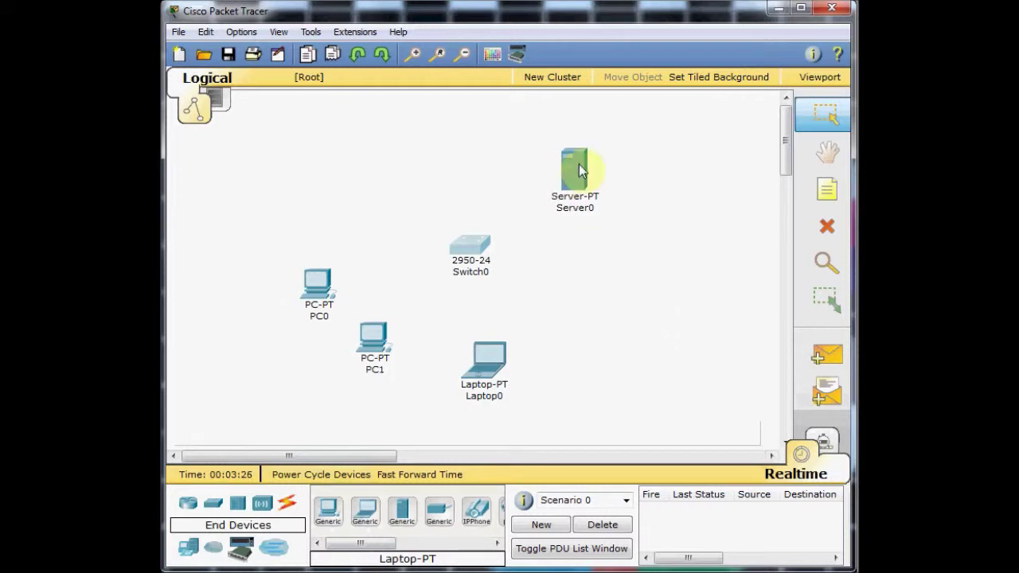
mouse_move(623, 204)
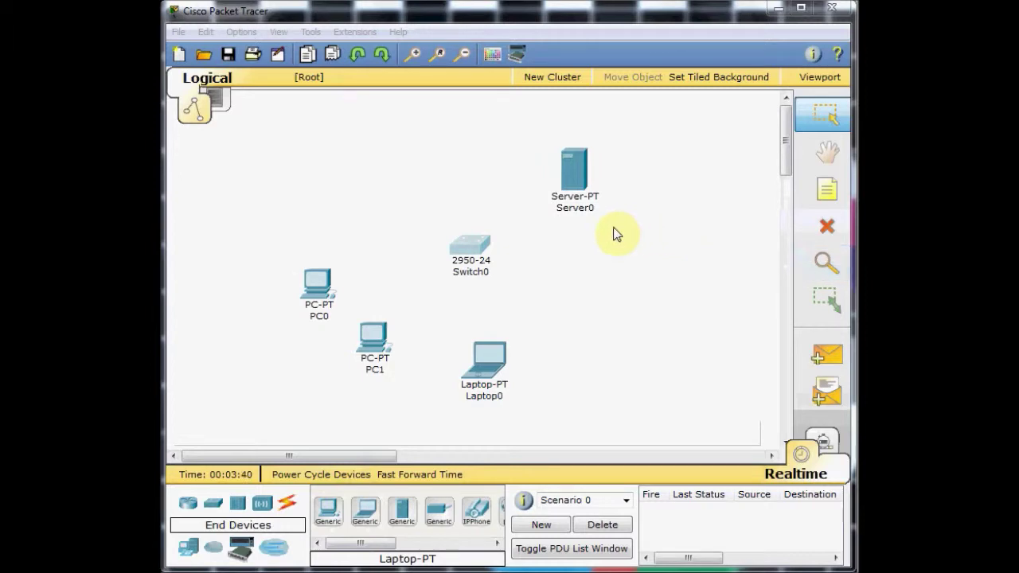
left_click(573, 171)
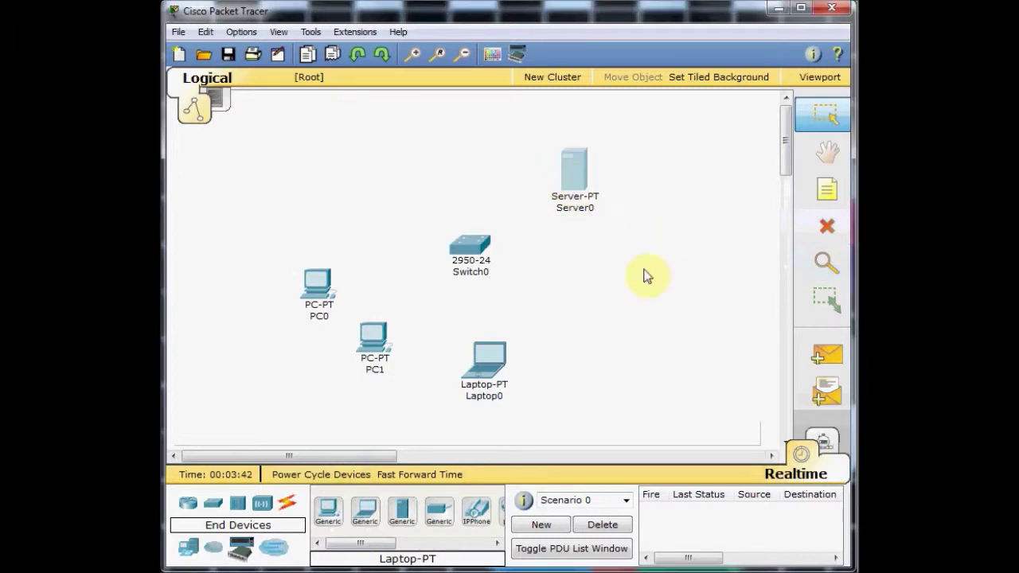
- Set Server0's static IP to 192.168.0.2 with subnet mask 255.255.255.0 in IP Configuration
left_click_drag(421, 39, 561, 76)
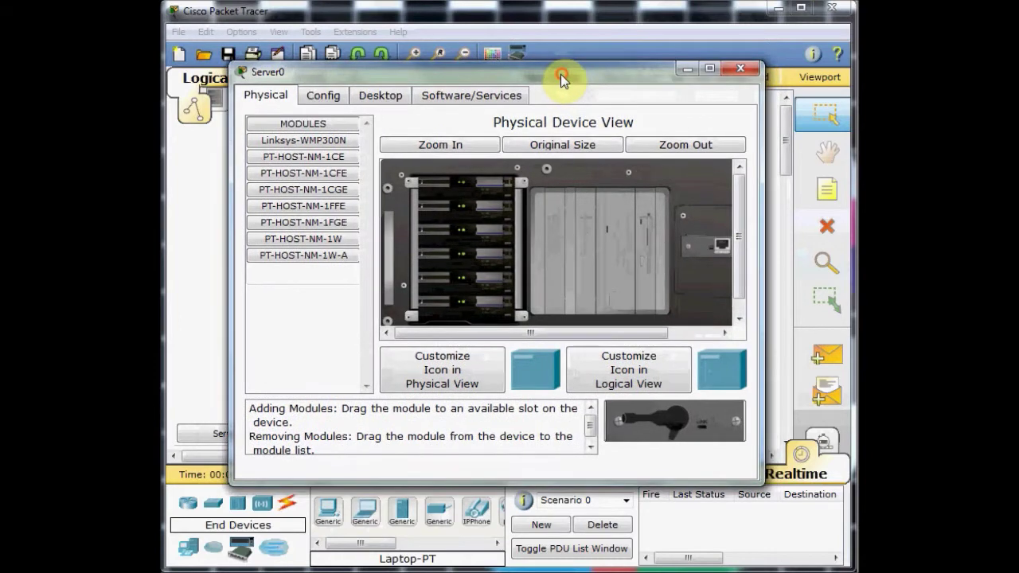
left_click(377, 97)
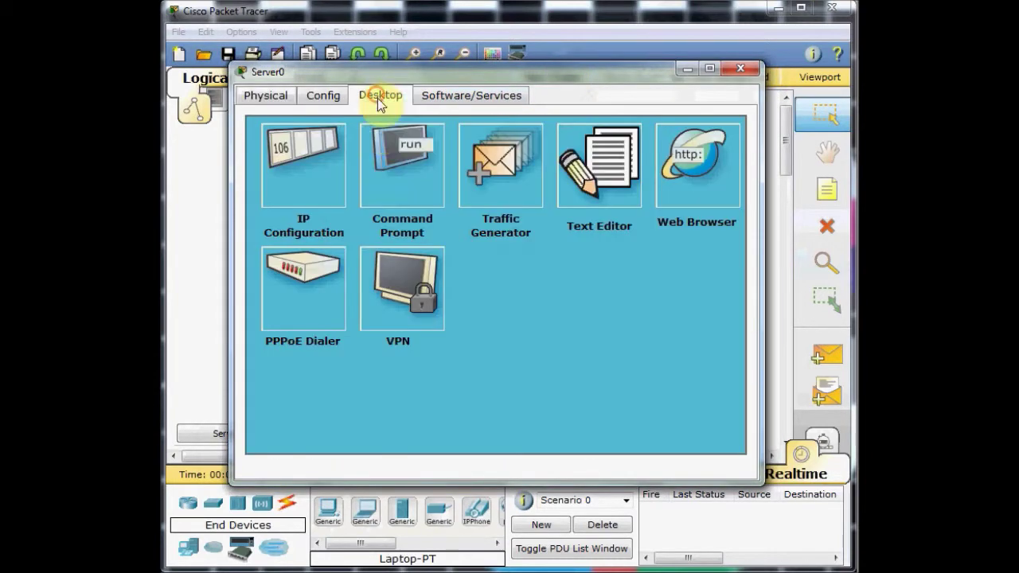
left_click(302, 171)
left_click(414, 250)
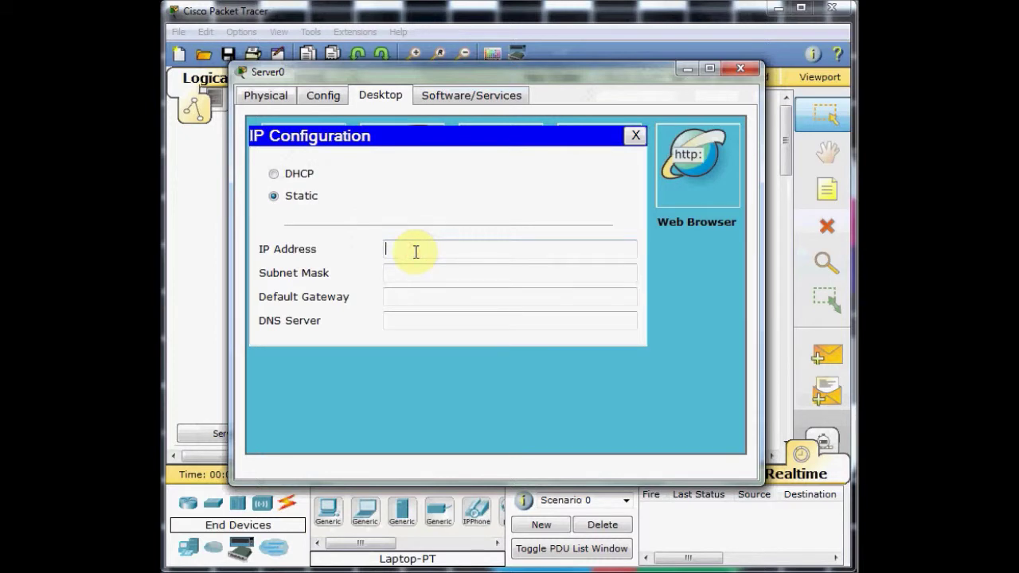
type("192.168.0.2")
key("Tab")
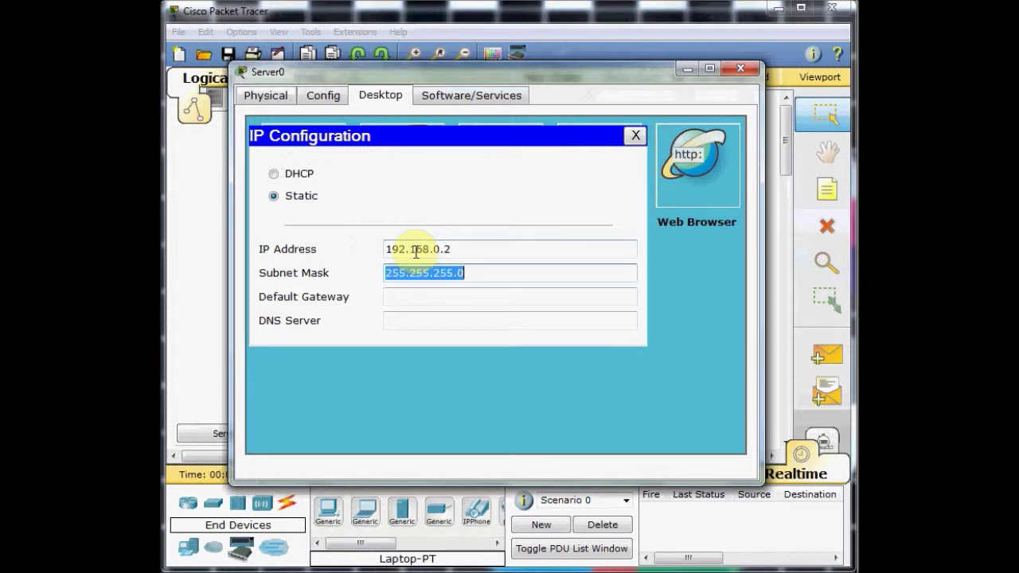
left_click(437, 297)
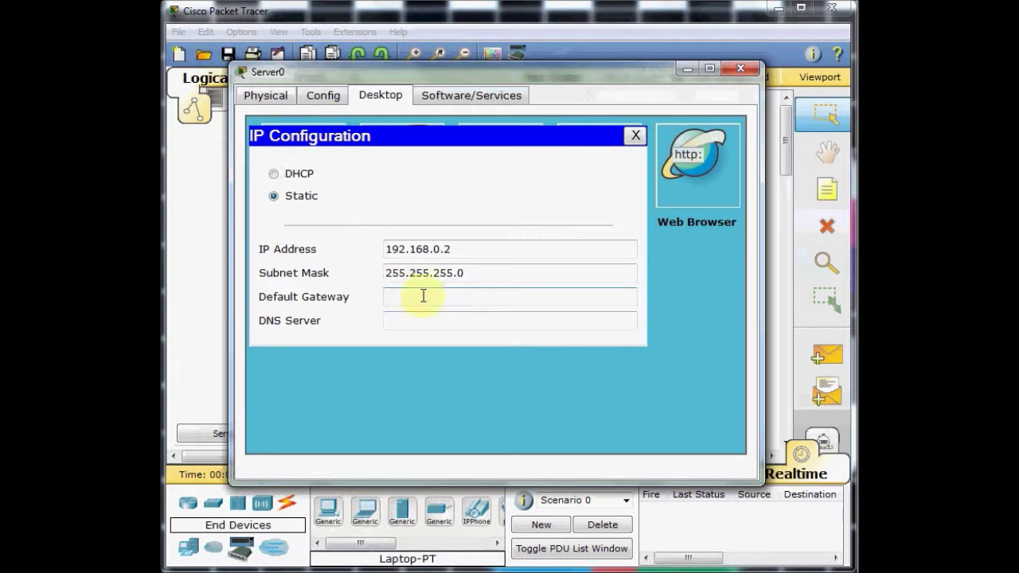
left_click(634, 136)
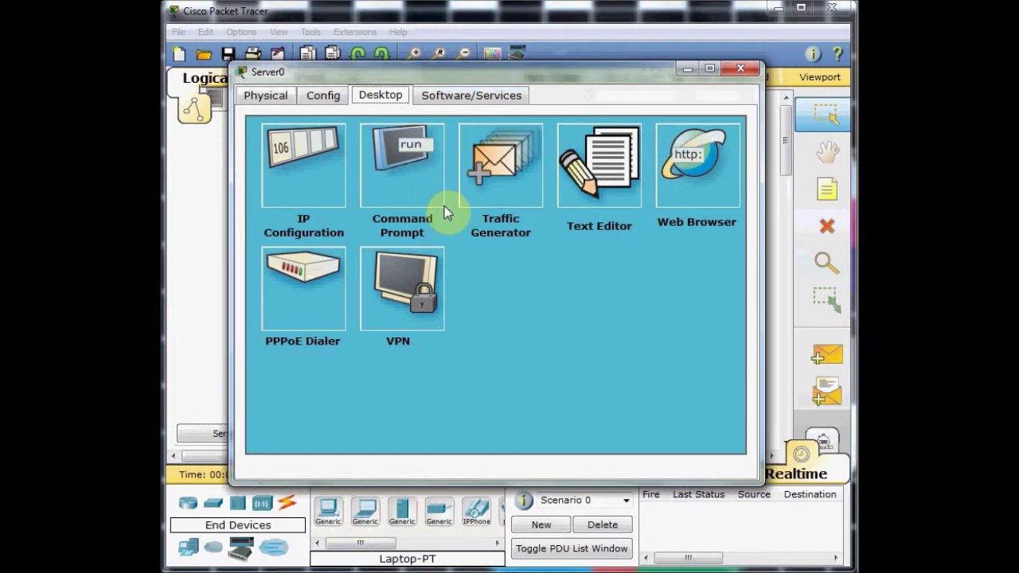
left_click(324, 98)
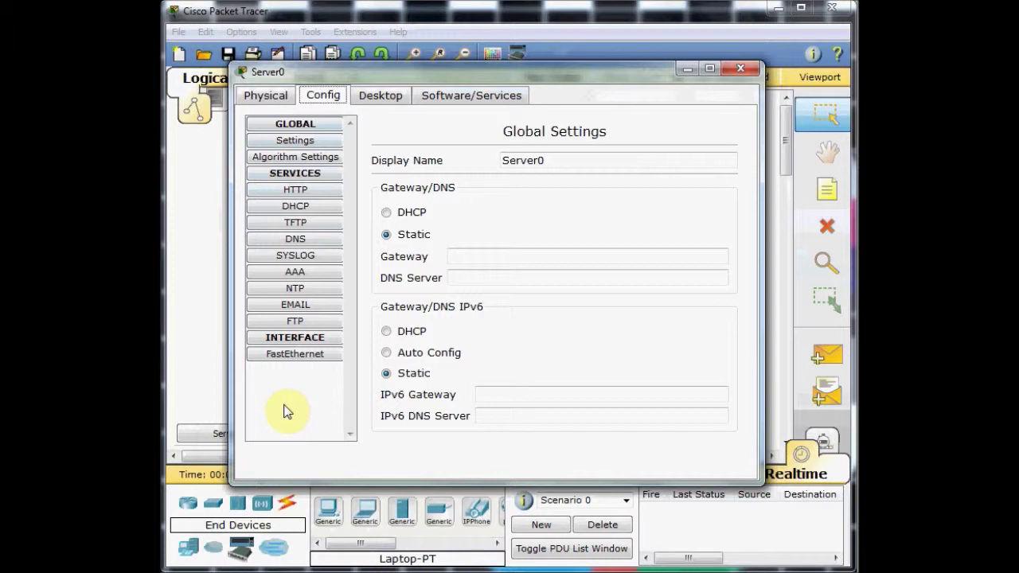
- Open Server0's HTTP and then DHCP service pages under Config
left_click(319, 188)
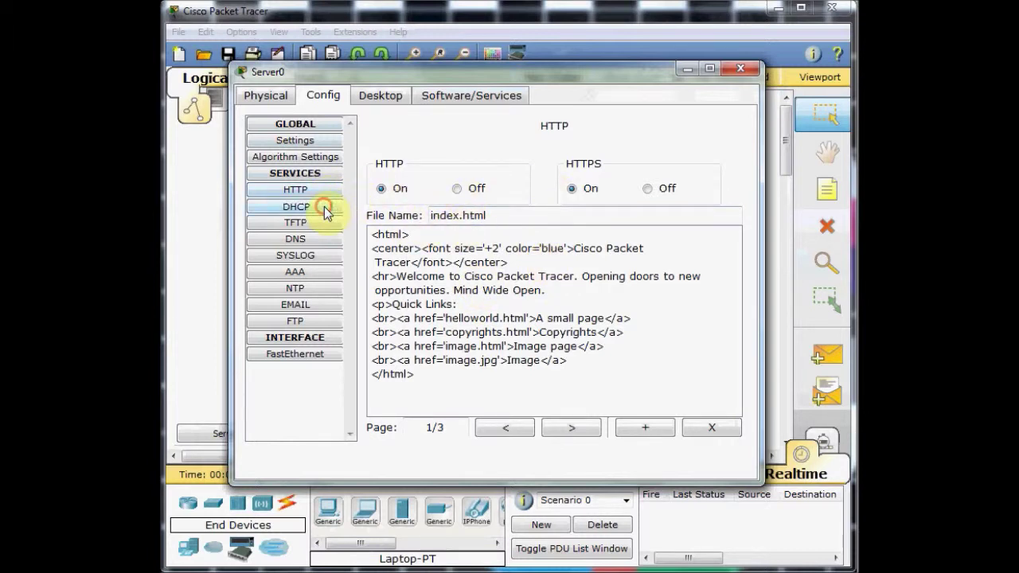
left_click(327, 207)
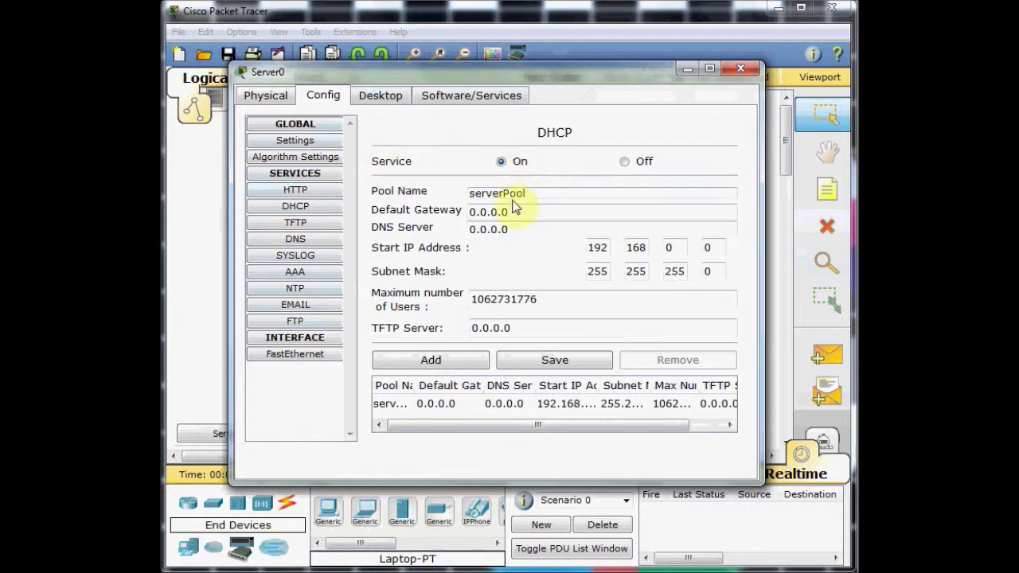
- Name the DHCP pool LAN, start it at 192.168.0.11, and set Max Users to 20
left_click_drag(549, 192, 451, 191)
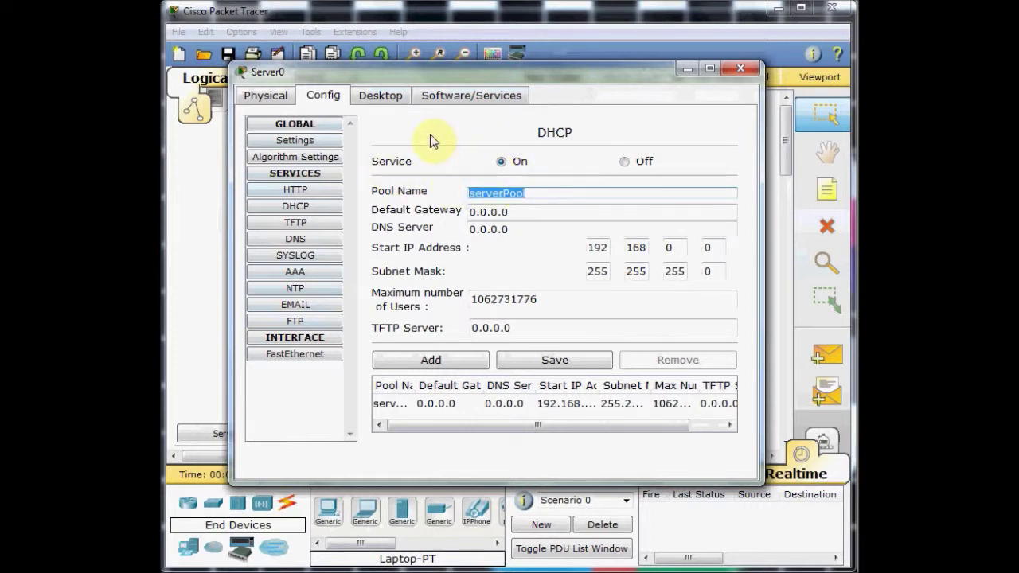
type("LAN")
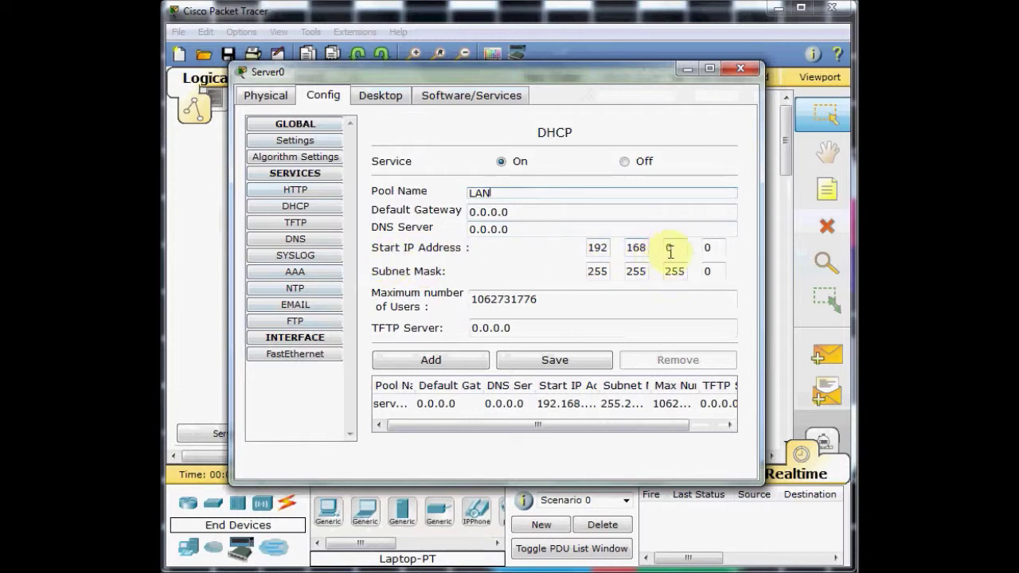
left_click(710, 250)
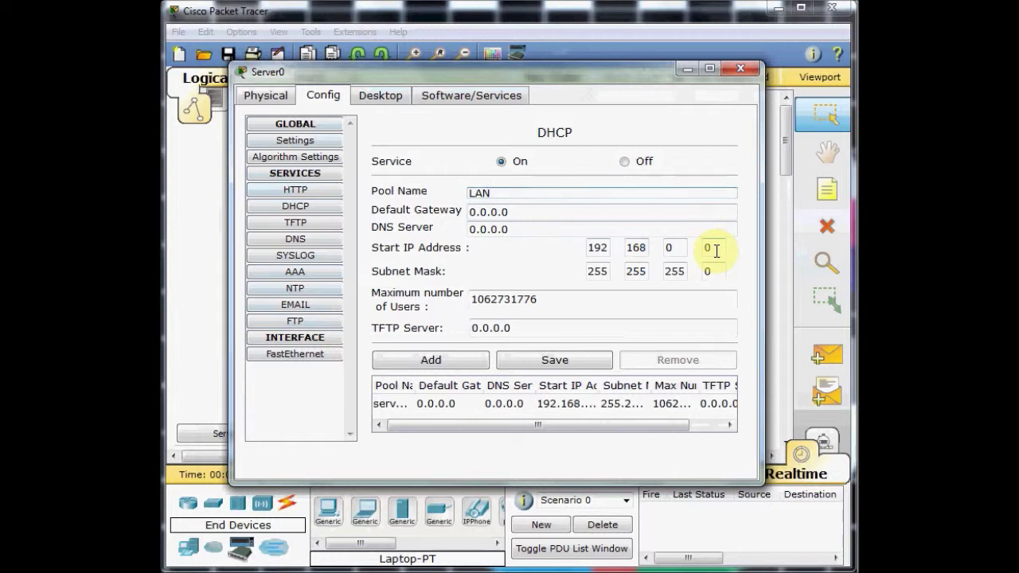
double_click(715, 251)
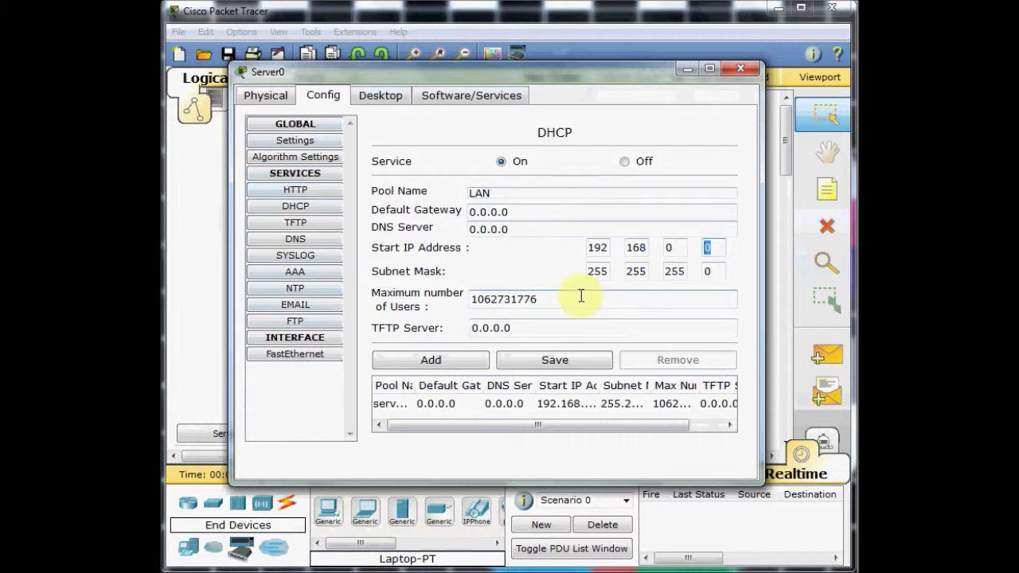
type("11")
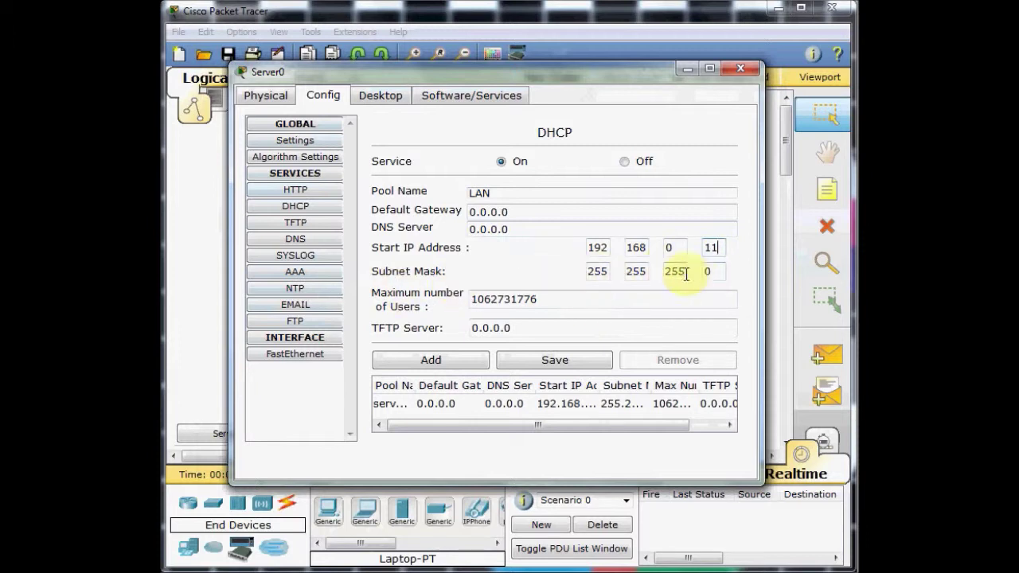
left_click_drag(557, 298, 429, 296)
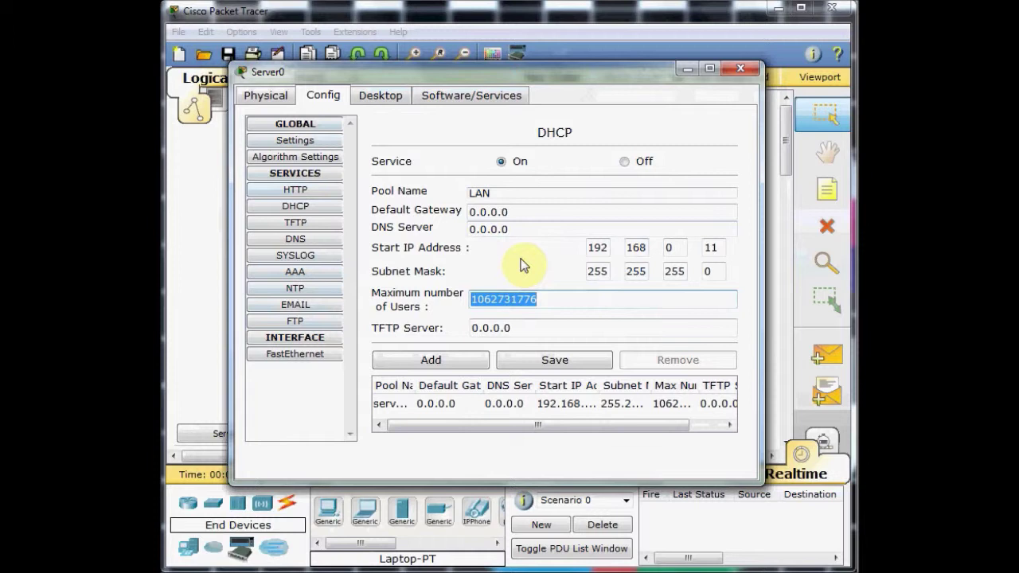
type("20")
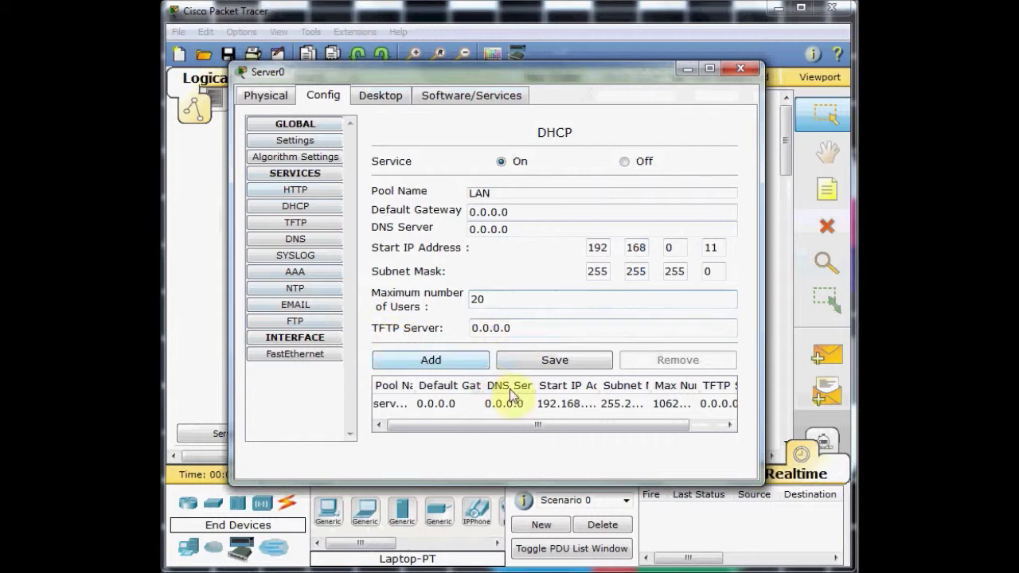
- Add the LAN pool, save the settings, and close Server0's window
left_click(431, 360)
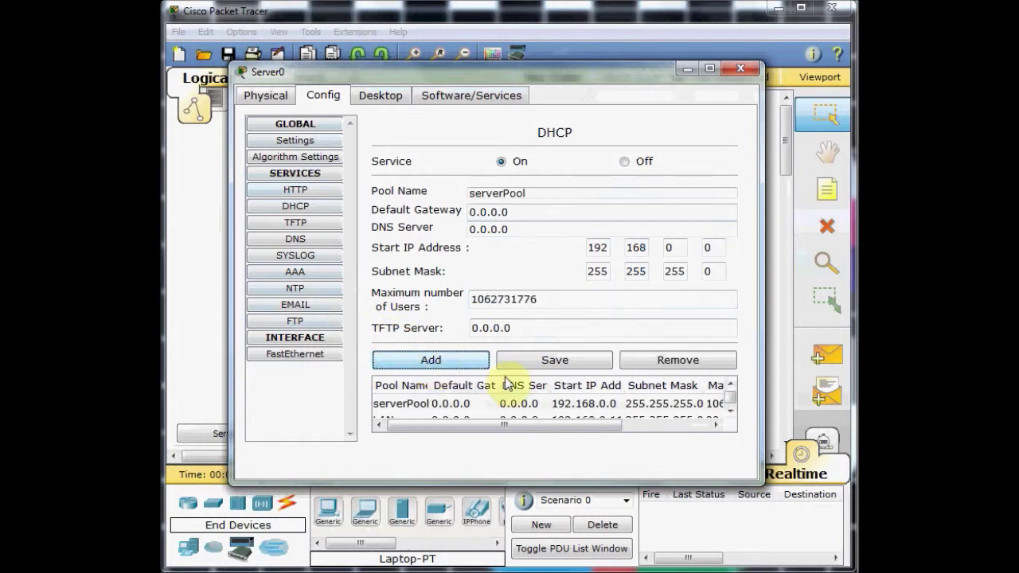
left_click(561, 364)
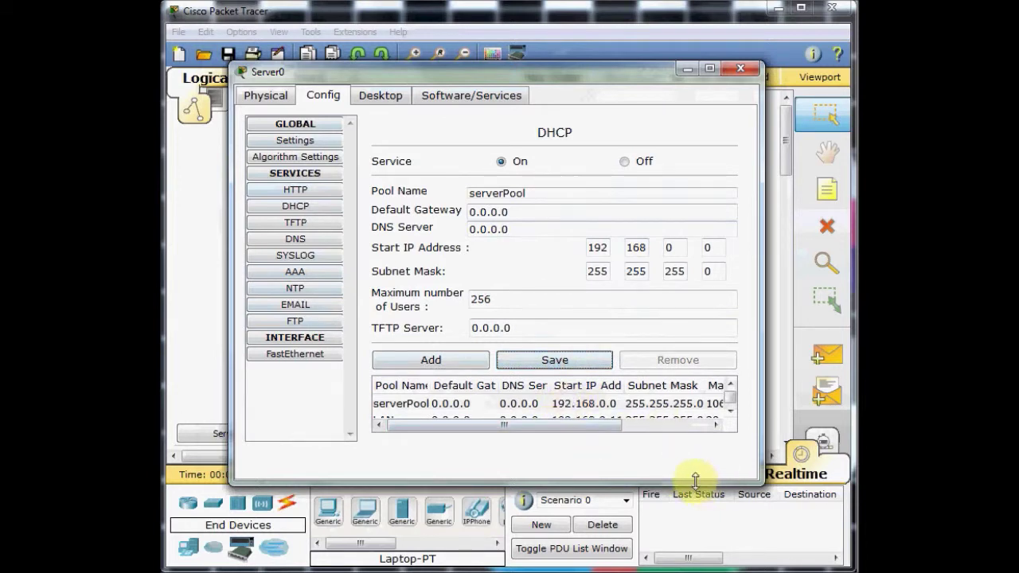
left_click_drag(694, 483, 692, 517)
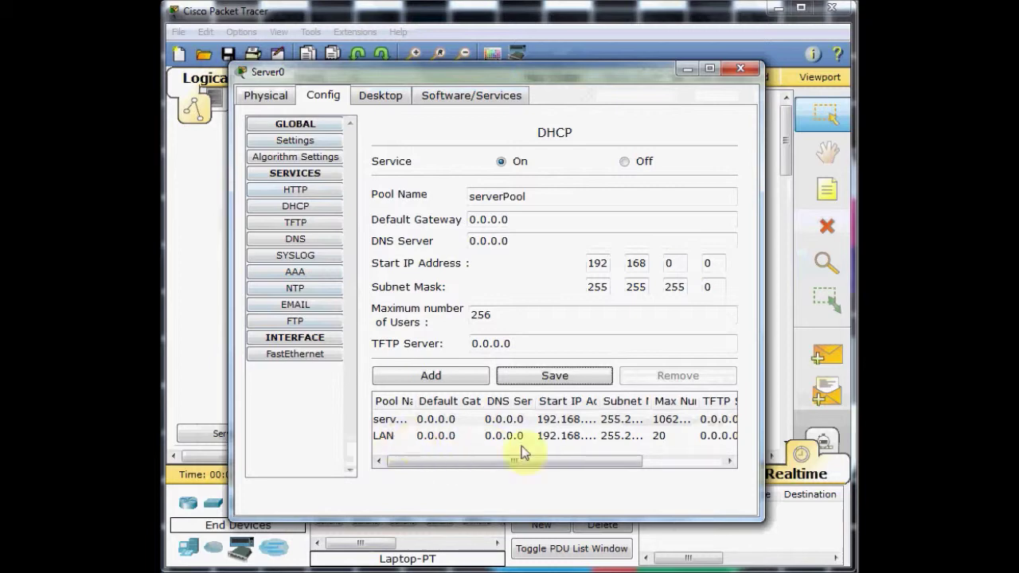
left_click(740, 68)
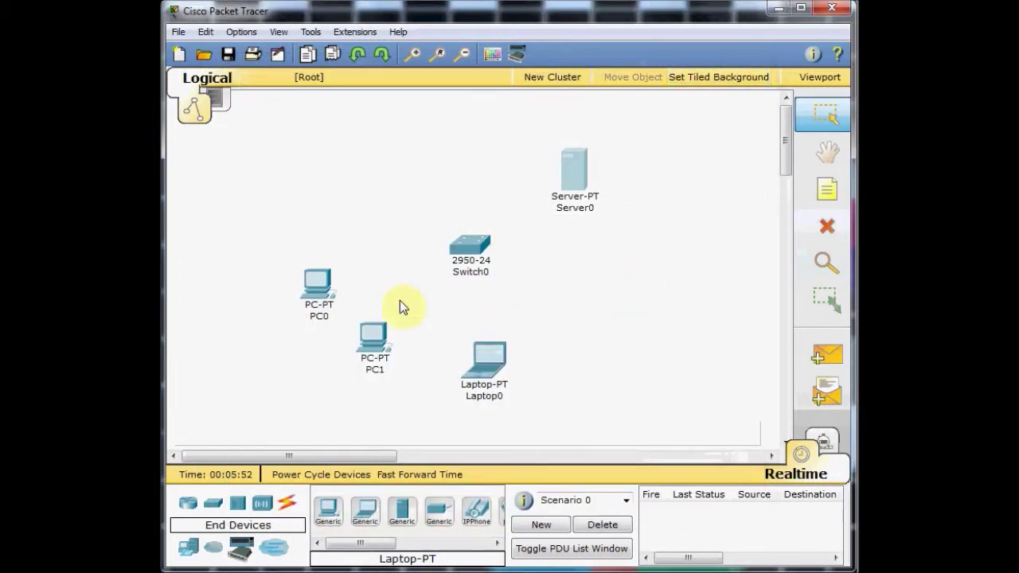
- Move PC0 and PC1 slightly higher on the workspace
left_click_drag(323, 295, 323, 274)
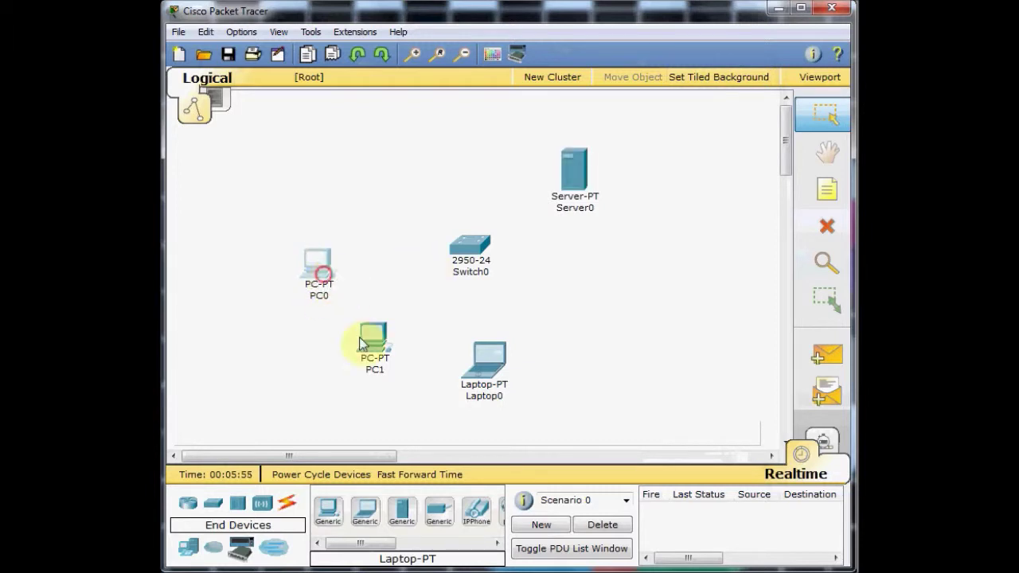
left_click_drag(370, 357, 360, 348)
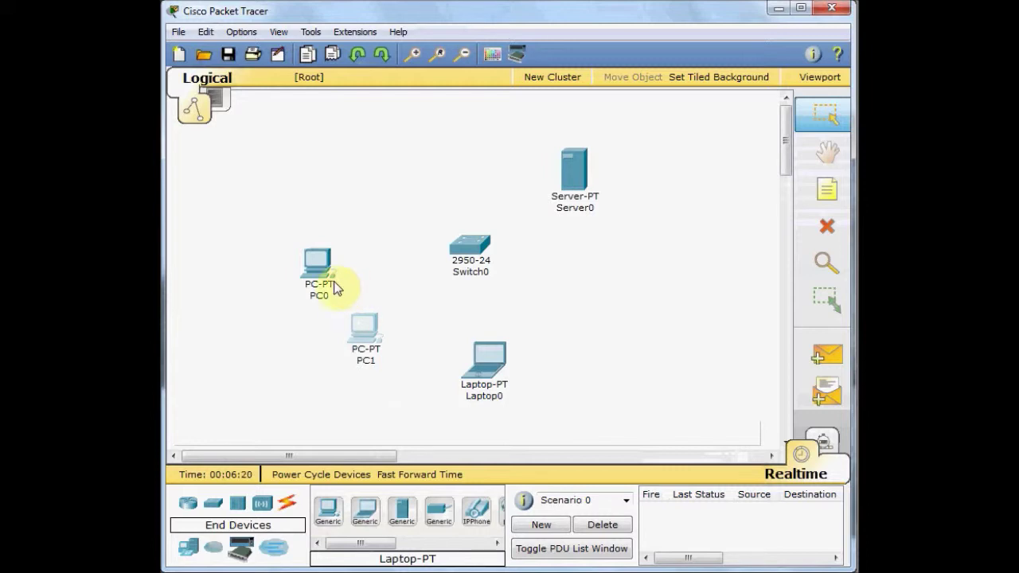
mouse_move(342, 280)
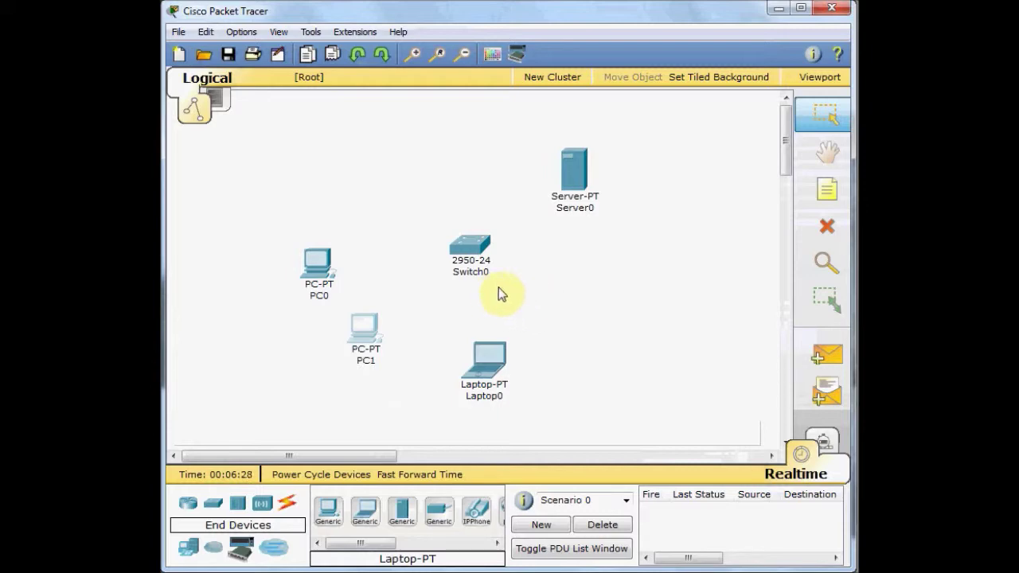
- Open Switch0's window on its CLI tab showing the IOS boot output
left_click(461, 253)
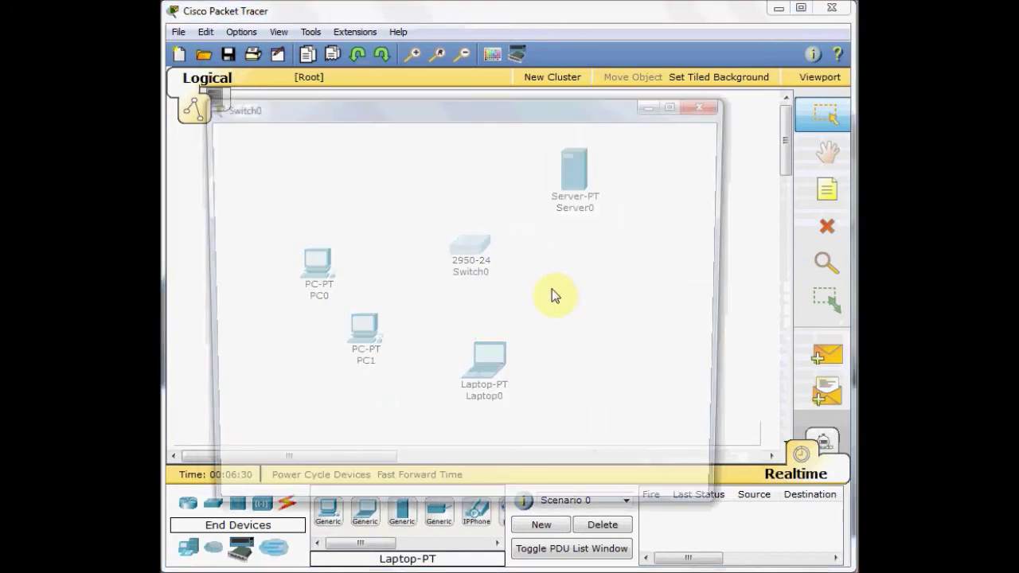
left_click_drag(372, 105, 403, 105)
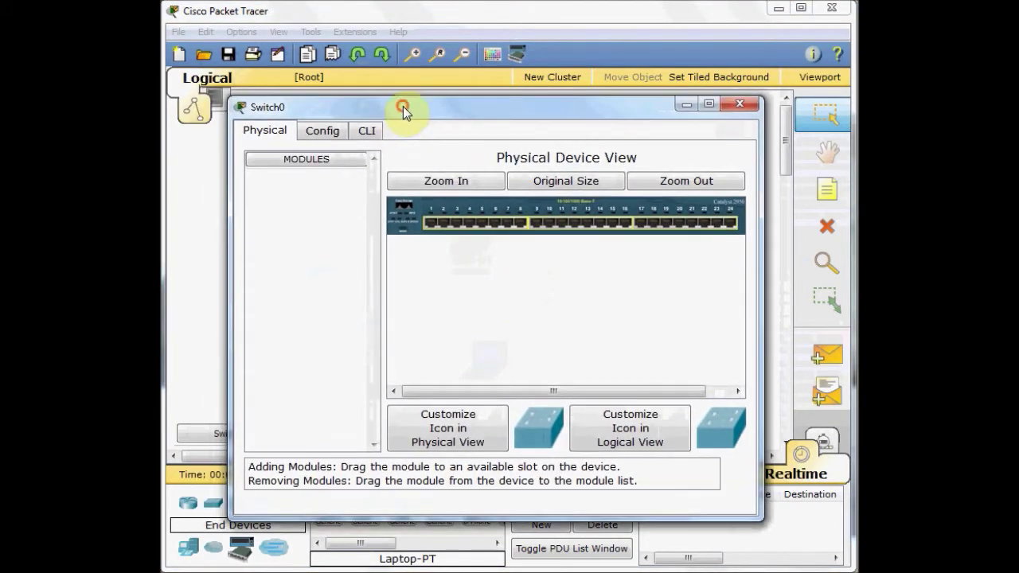
left_click(365, 130)
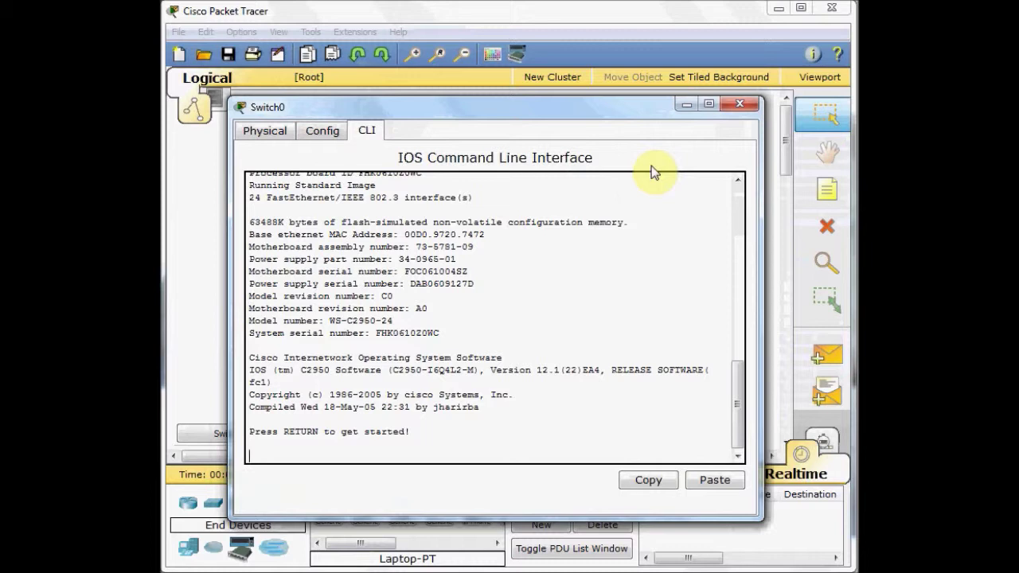
- Start Switch0's console session and query ? at the Switch> prompt
key("Return")
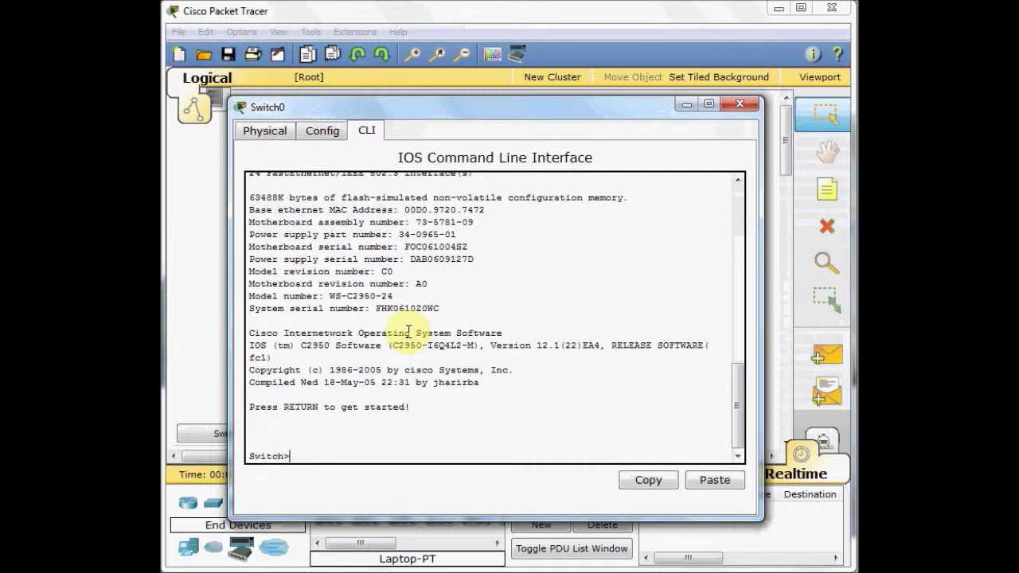
type("?")
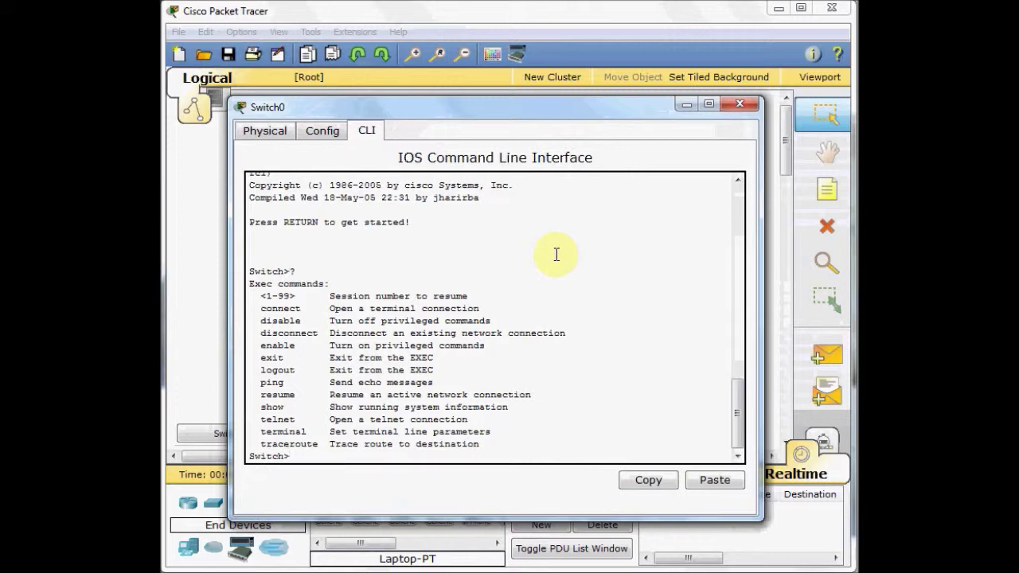
- Return to a fresh Switch> prompt after the user EXEC command list
key("Return")
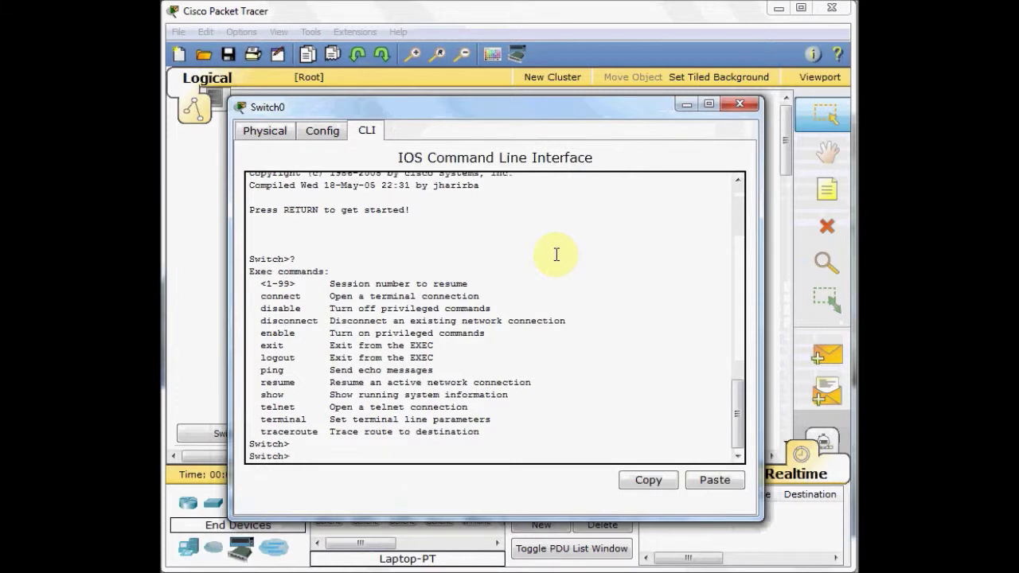
- Enter privileged mode with enable and list every Switch# command with ?
type("enable")
key("Return")
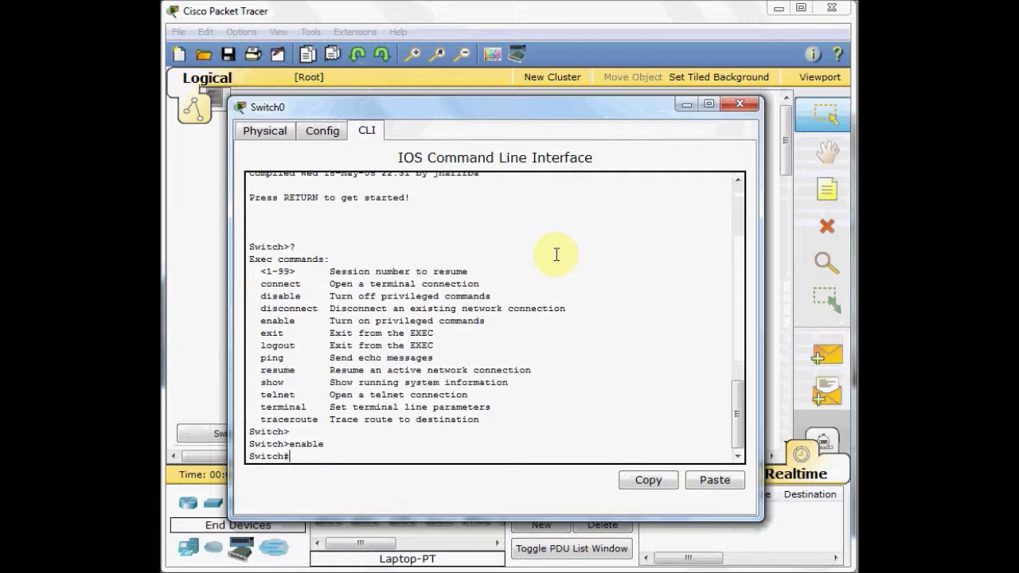
type("?")
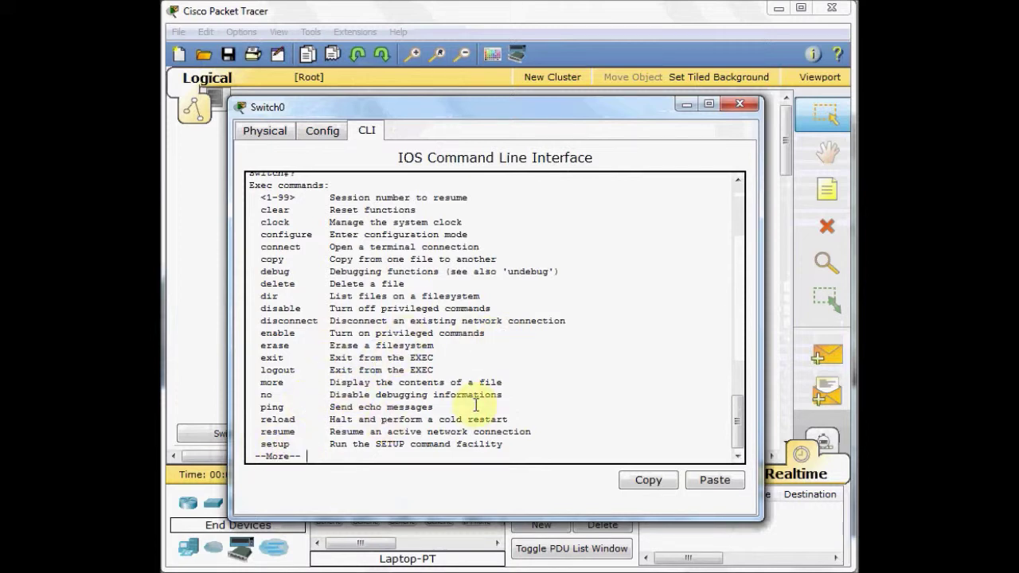
key("space")
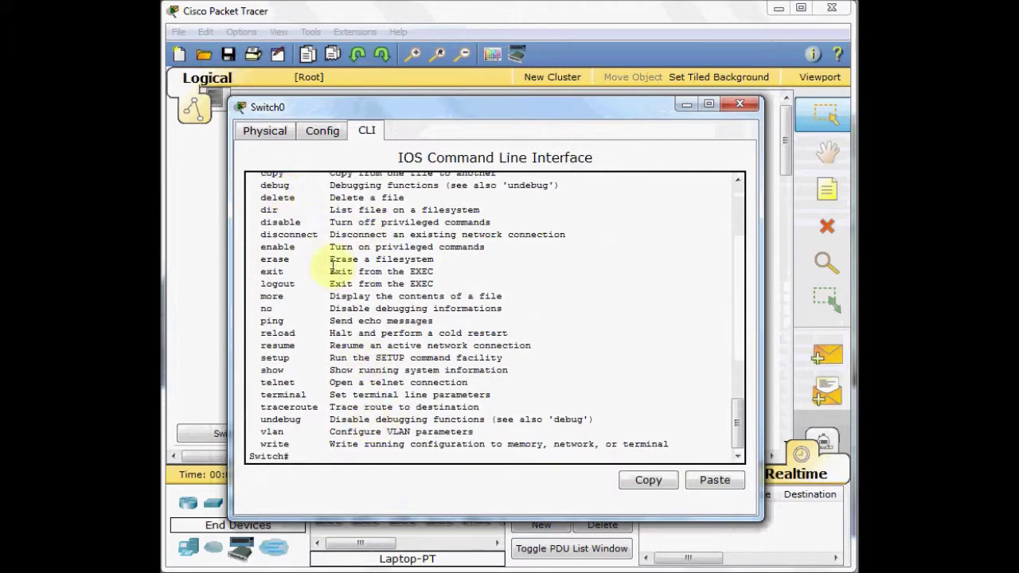
scroll(390, 337, "up", 5)
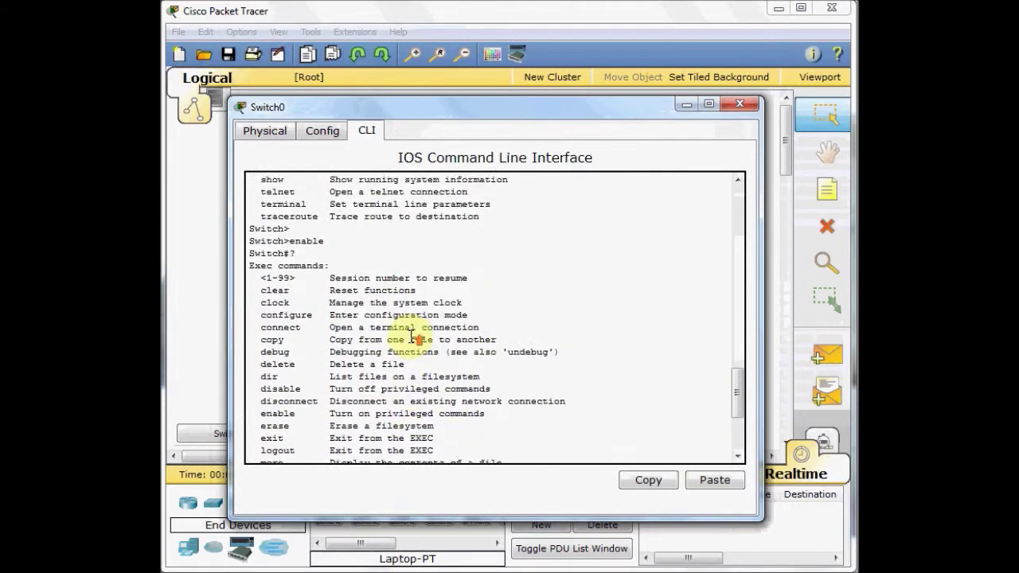
scroll(413, 338, "down", 2)
scroll(412, 338, "up", 7)
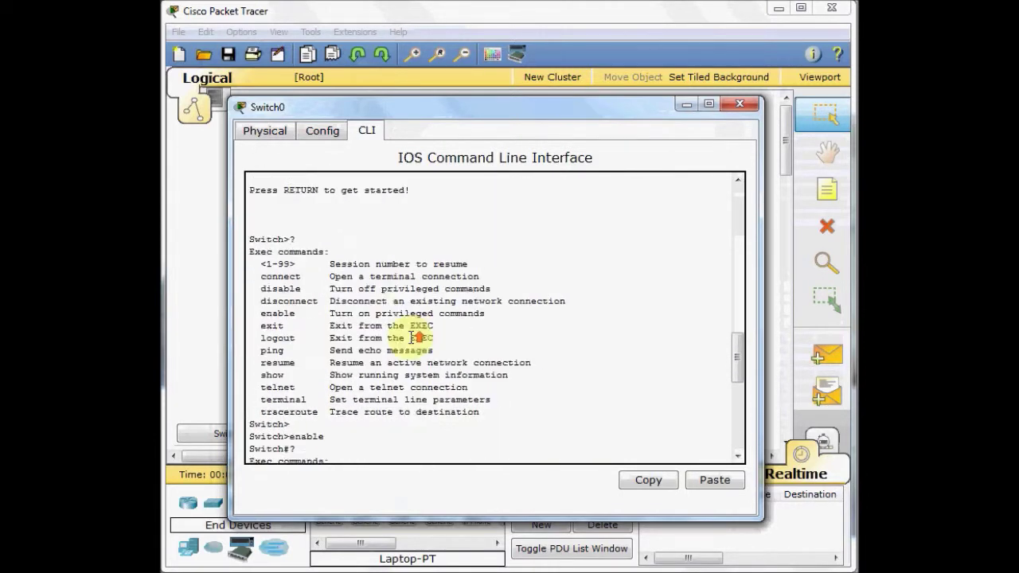
scroll(412, 338, "up", 1)
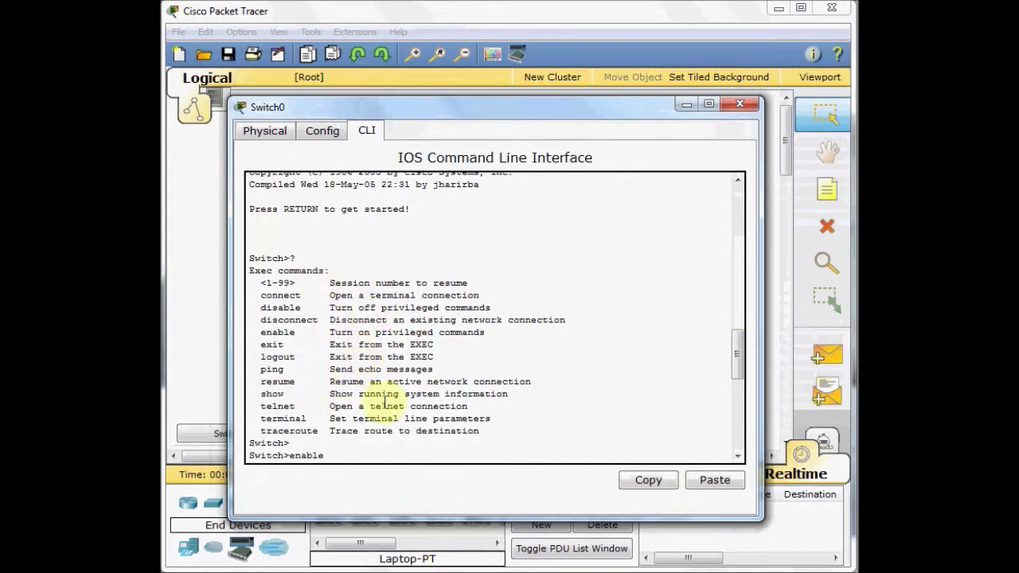
scroll(386, 402, "down", 10)
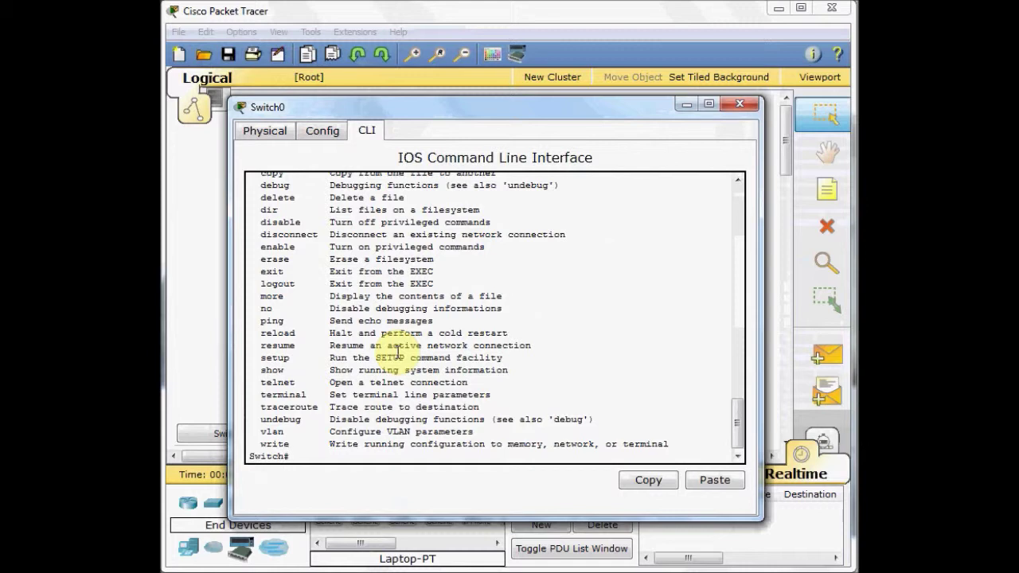
- List the show options, then run show version on Switch0
type("show ?")
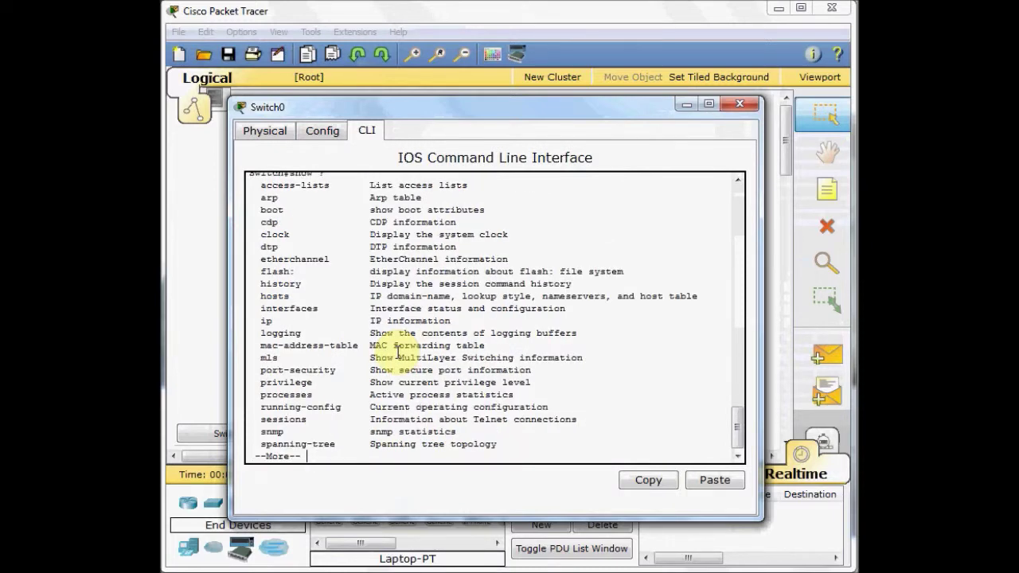
key("space")
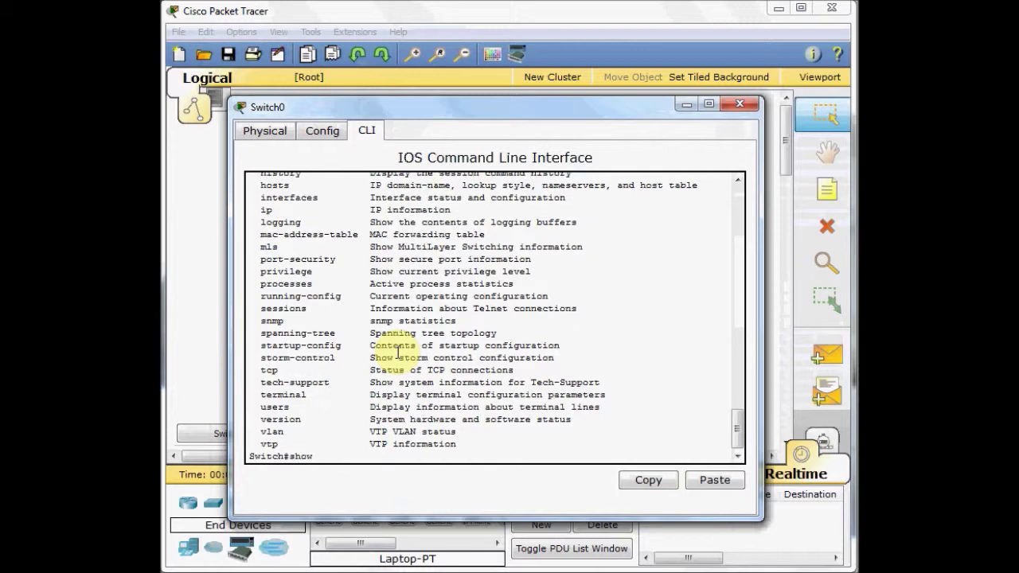
type("version")
key("Return")
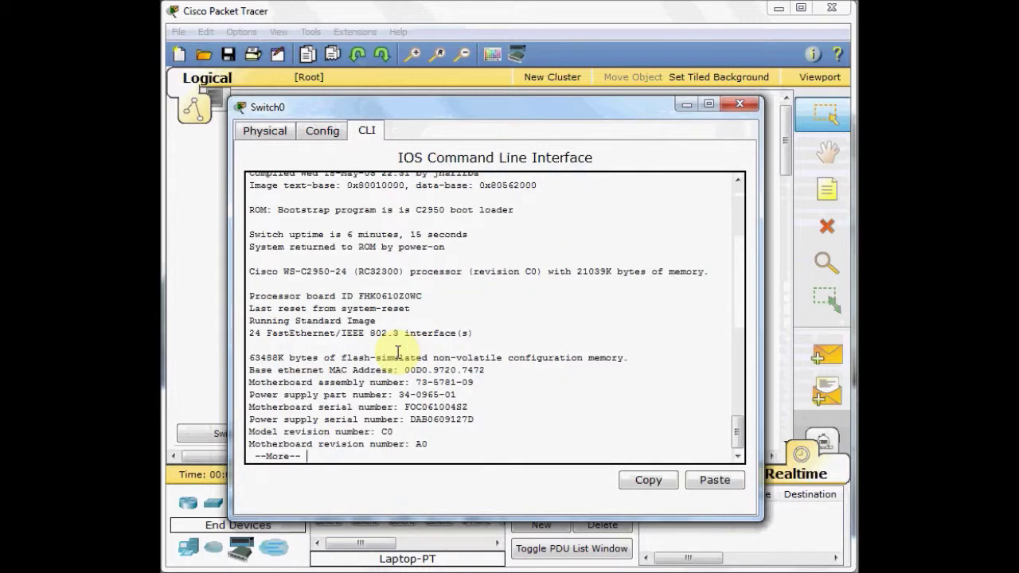
- Highlight the IOS version and WS-C2950-24 model name, then page through the remaining output
scroll(398, 353, "up", 2)
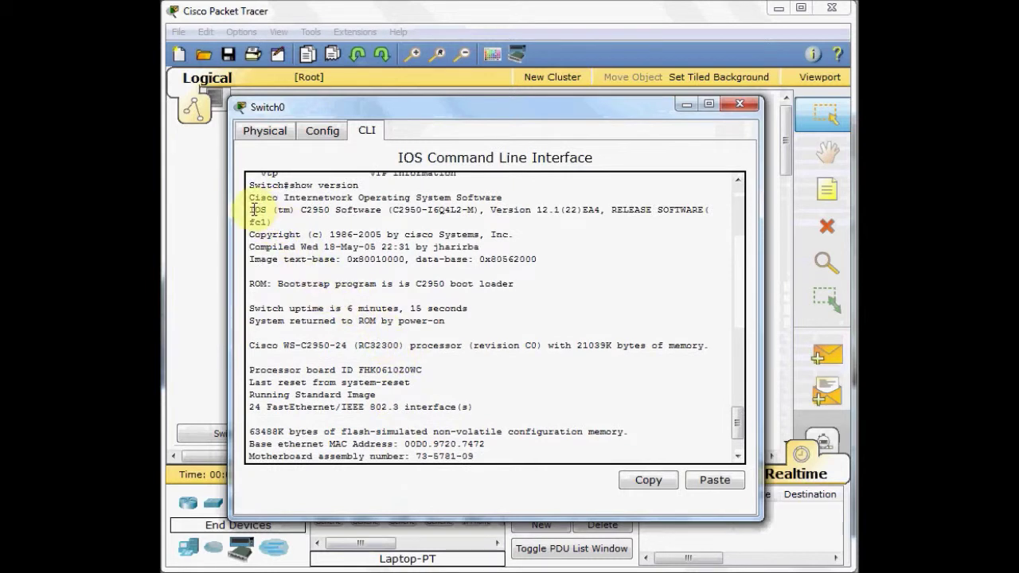
mouse_move(493, 210)
left_mouse_down()
mouse_move(587, 220)
mouse_move(590, 210)
left_mouse_up()
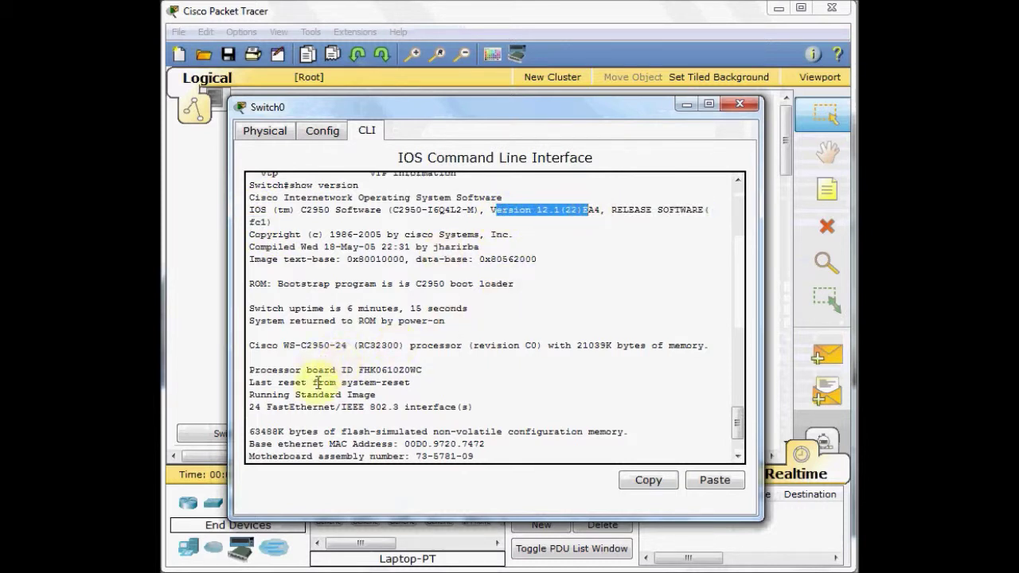
left_click(257, 345)
left_click_drag(257, 346, 327, 347)
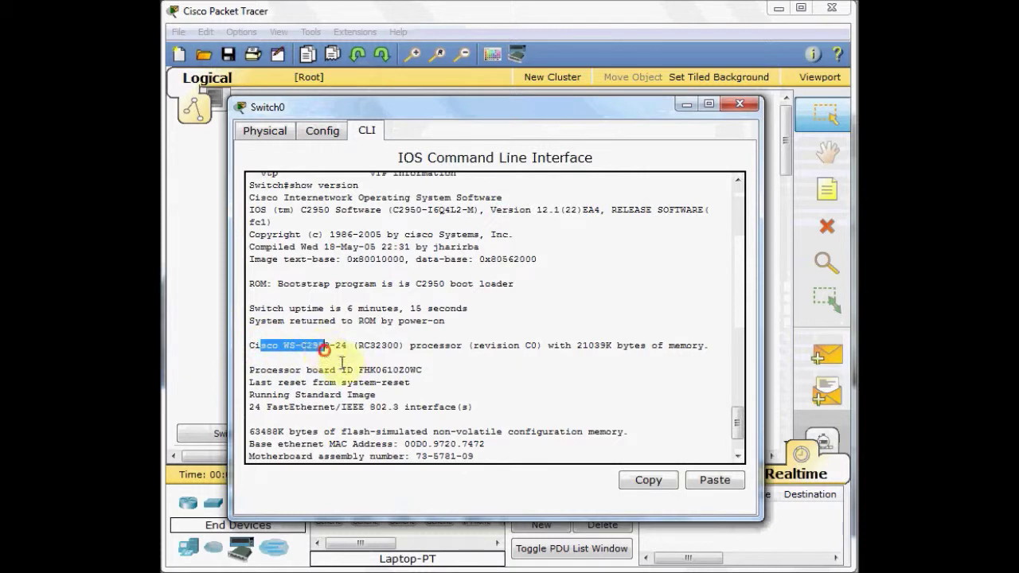
scroll(409, 430, "down", 2)
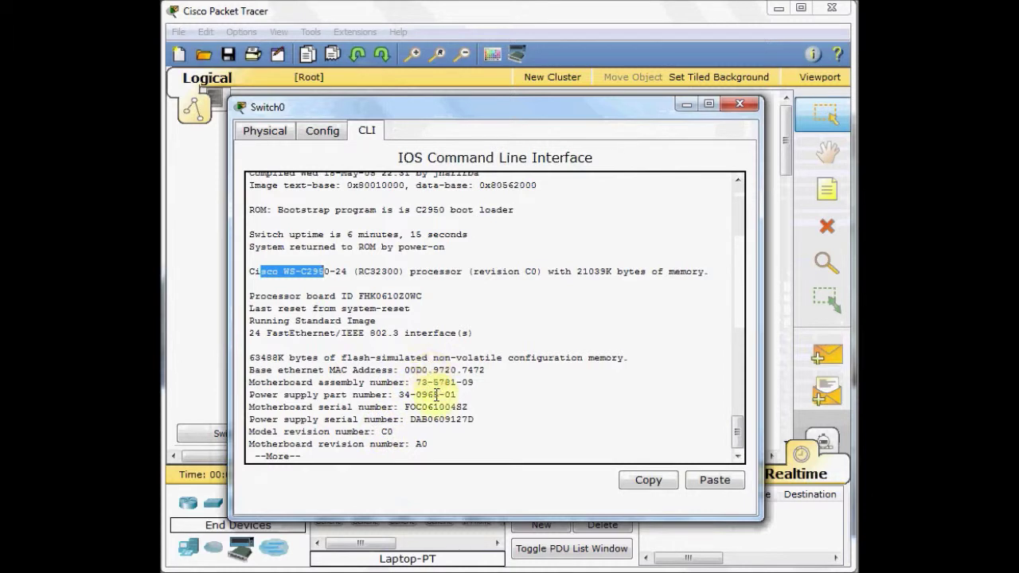
key("space")
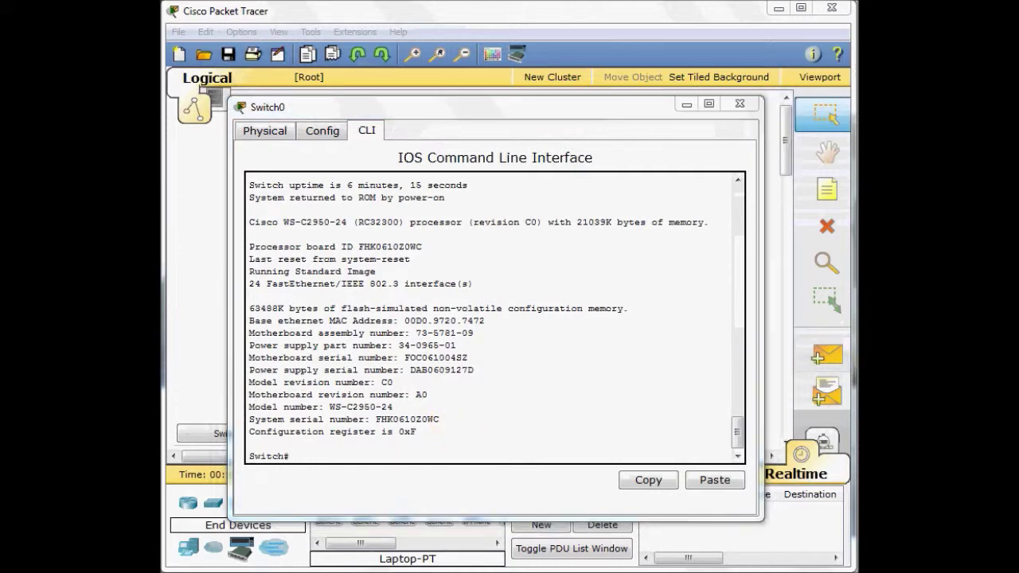
left_click(422, 462)
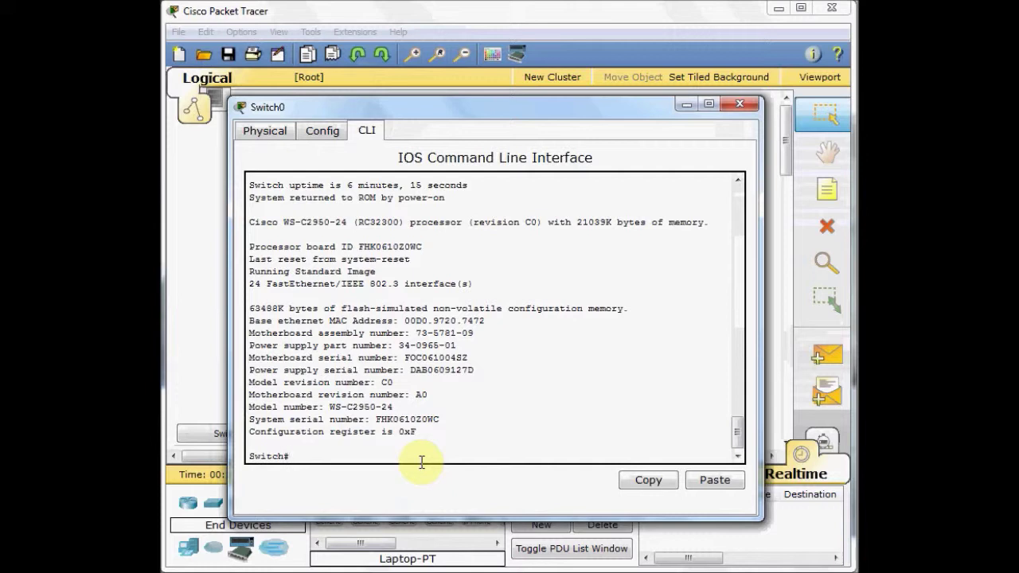
- Run configure terminal on Switch0 and highlight the resulting Switch(config)# prompt
type("config")
key("Tab")
type("ter")
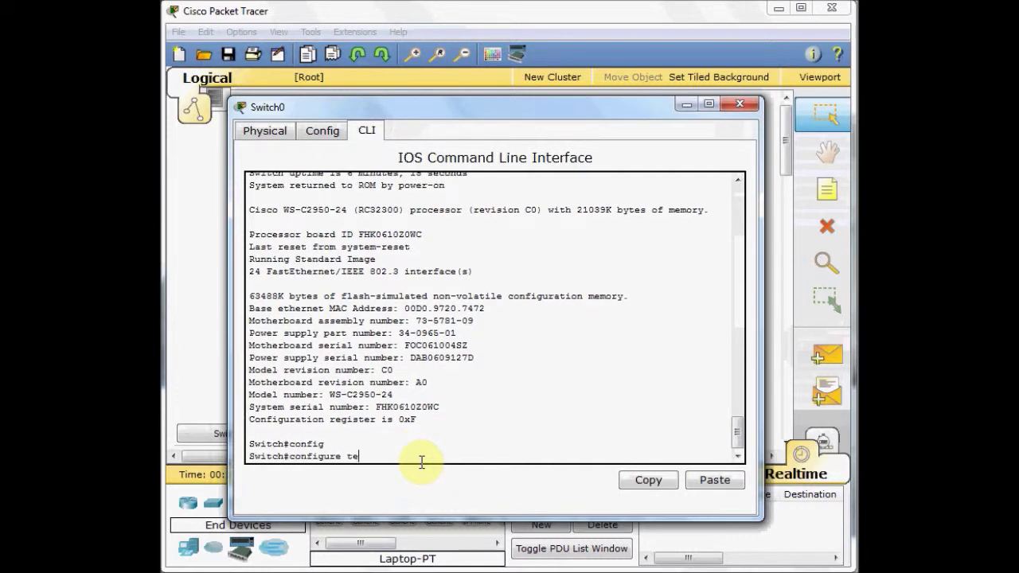
key("Tab")
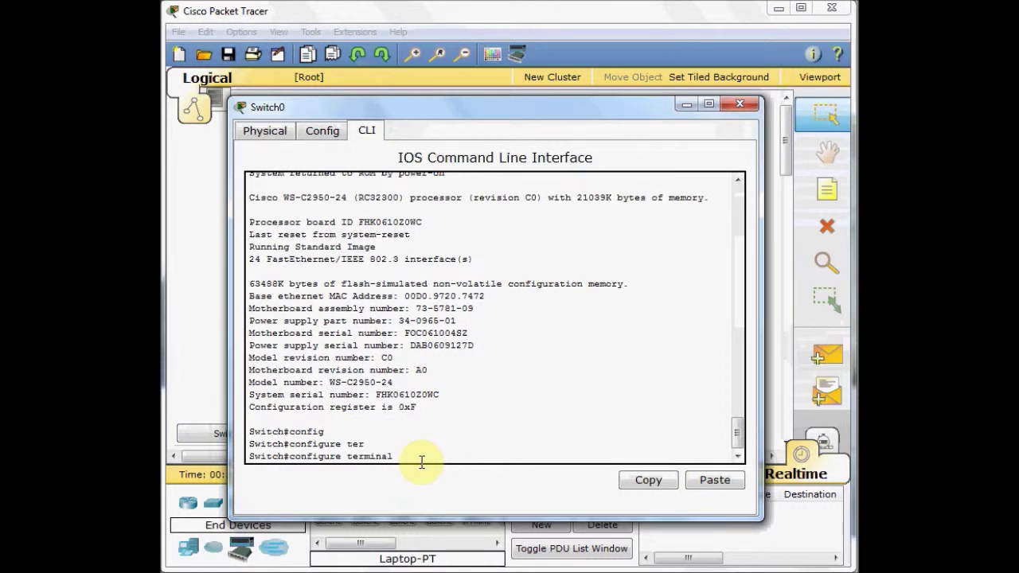
key("Return")
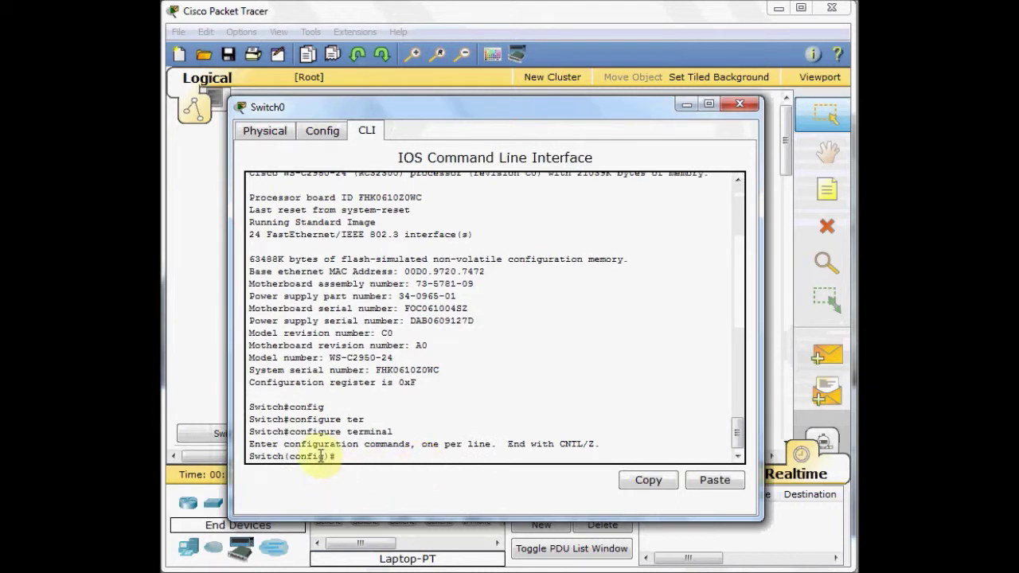
left_click_drag(312, 457, 257, 459)
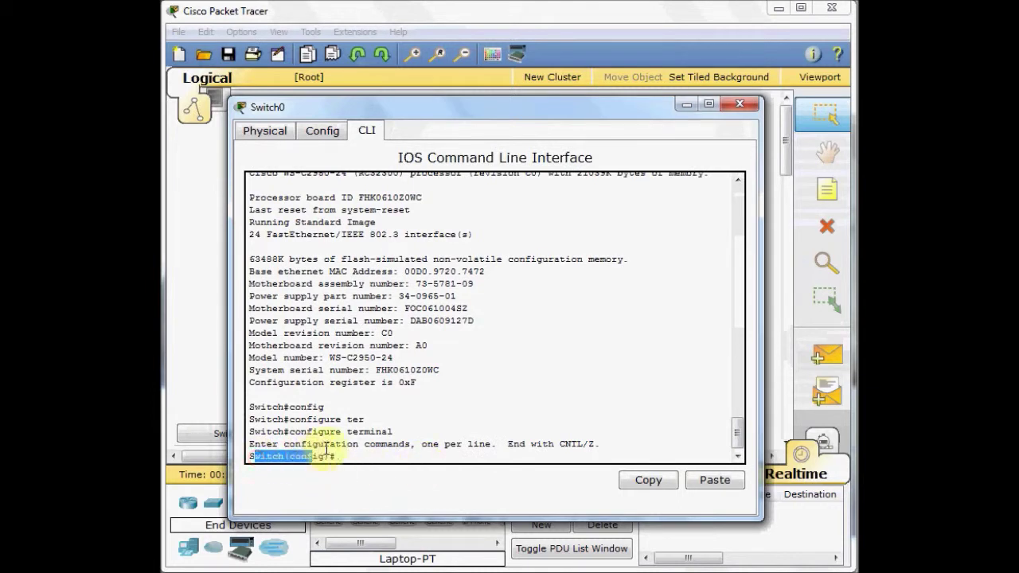
left_click_drag(325, 457, 249, 457)
left_click(380, 456)
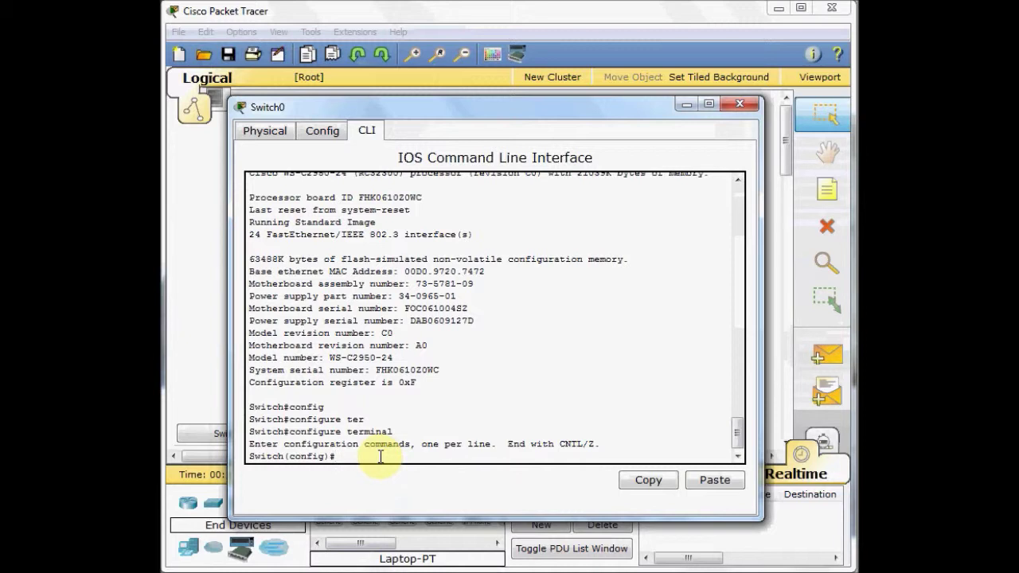
- Exit to the Switch# prompt, then re-enter global configuration with conf t
type("exit")
key("Return")
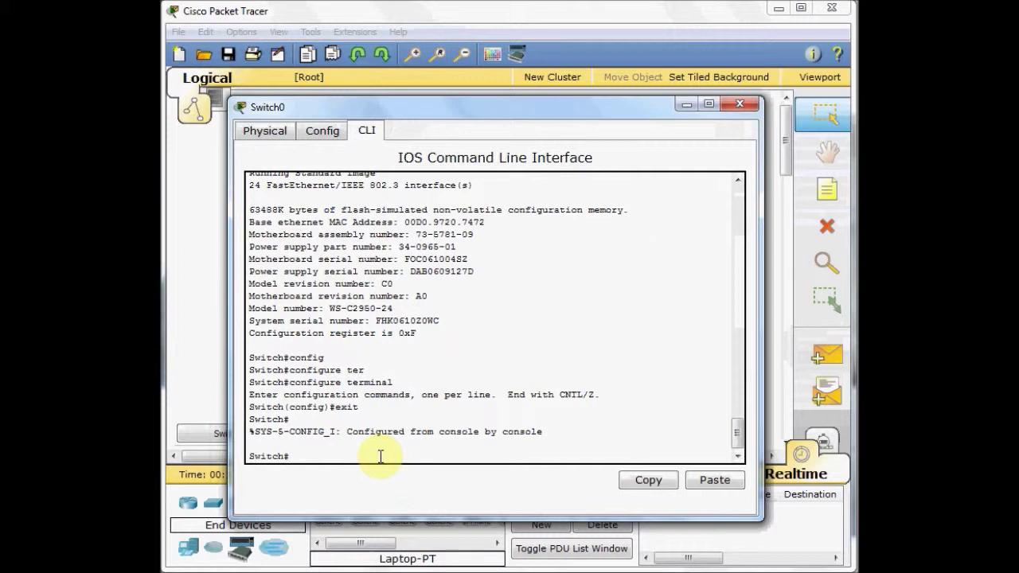
type("conf")
type(" t")
key("Return")
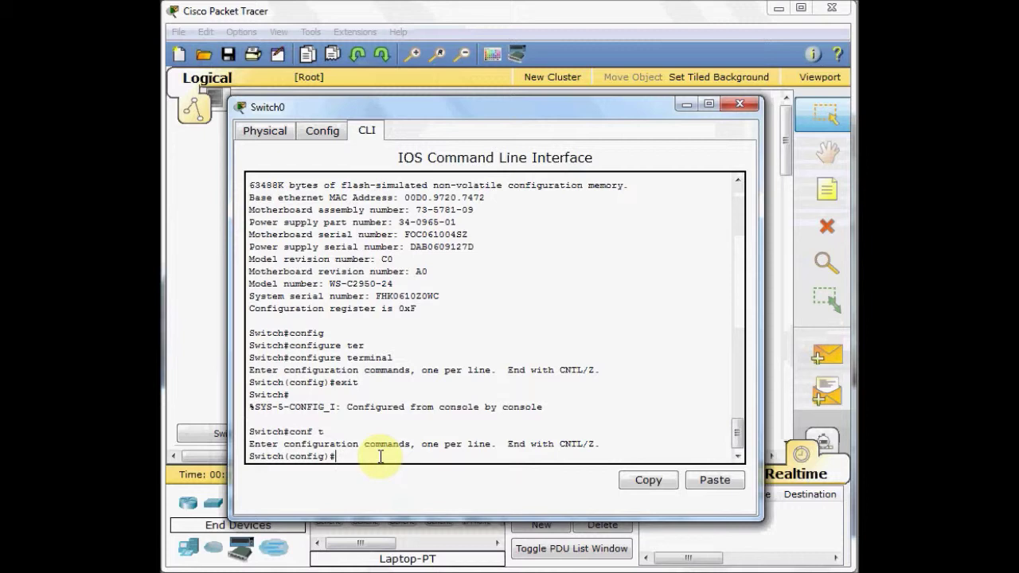
- Run interface fastEthernet 0/1 to reach Switch(config-if)# and highlight the config-if prompt
type("int")
key("Tab")
key("Tab")
type("fa")
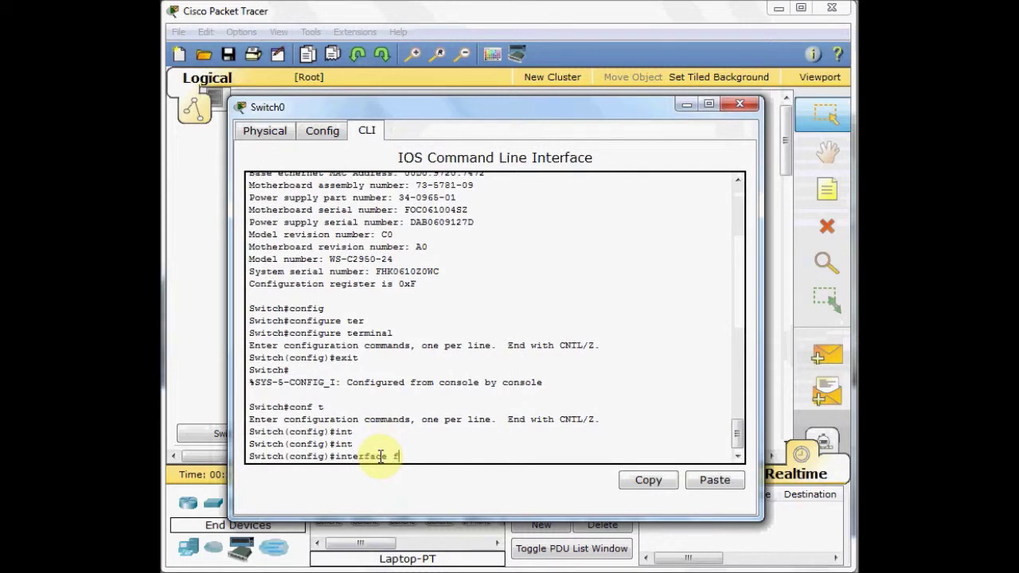
key("Tab")
type("0/")
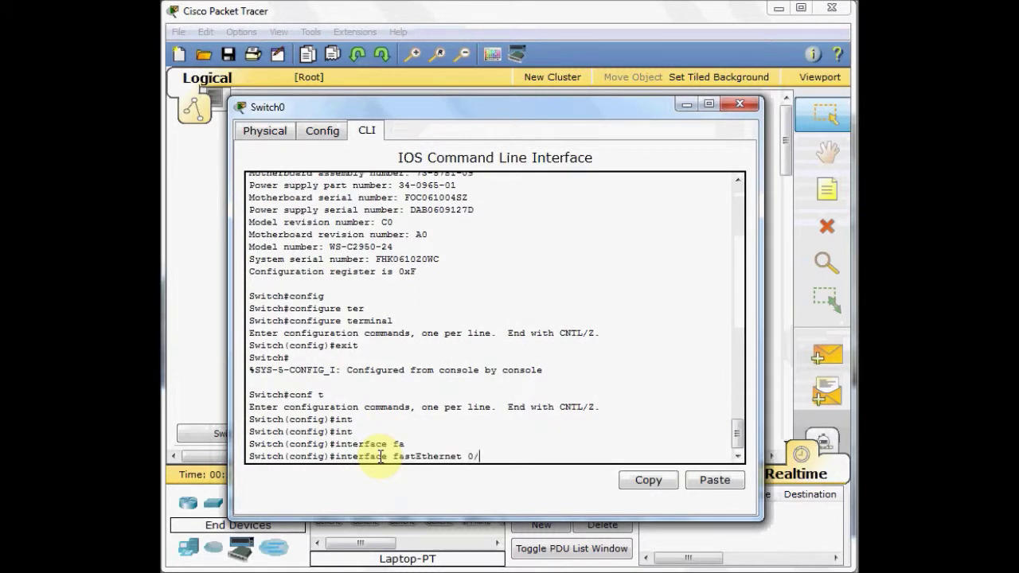
type("1")
key("Return")
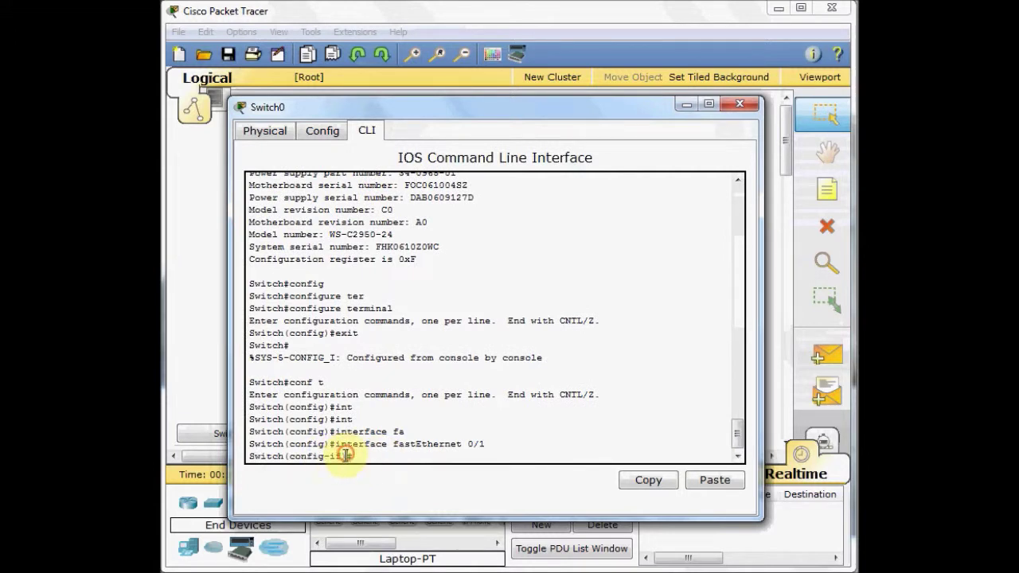
left_click_drag(349, 456, 288, 456)
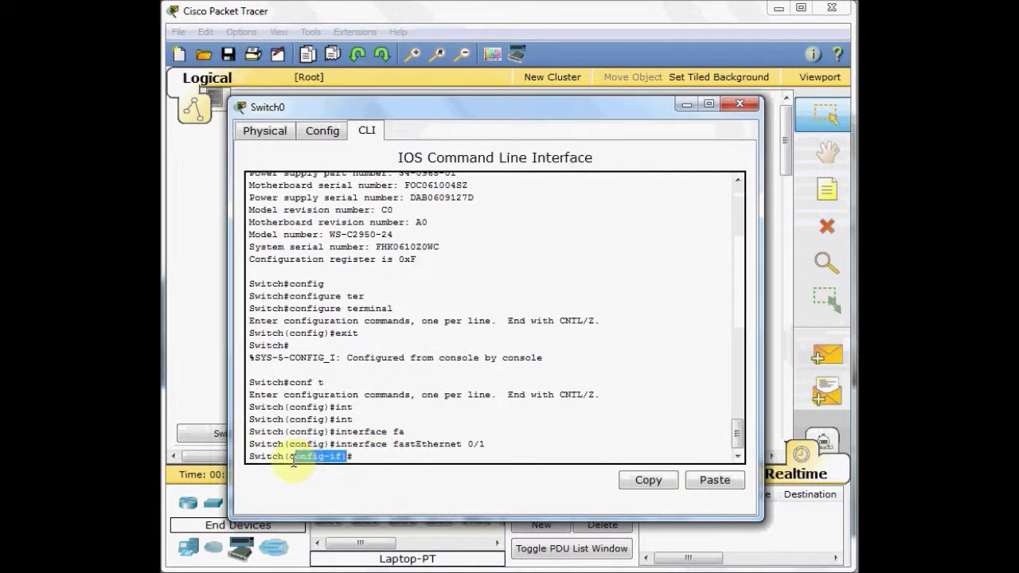
left_click(384, 456)
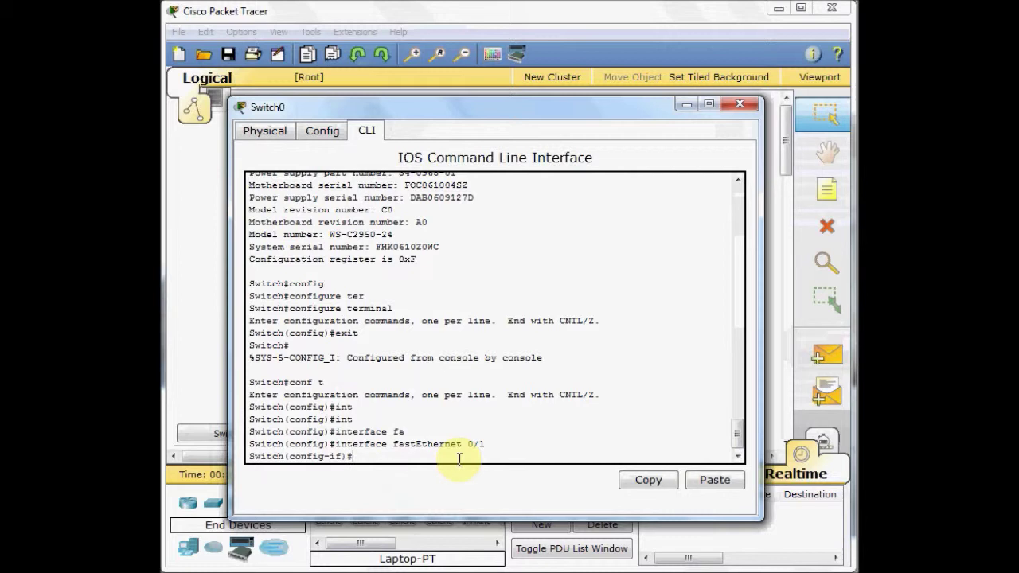
- Exit interface configuration, then use Ctrl+Z to return Switch0 to the Switch# prompt
type("exit")
key("Return")
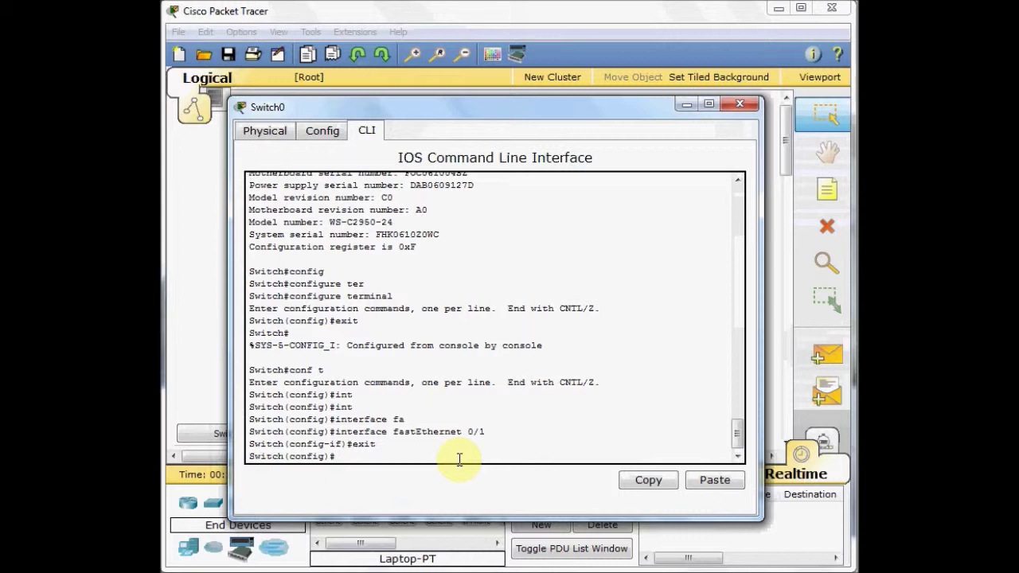
key("ctrl+z")
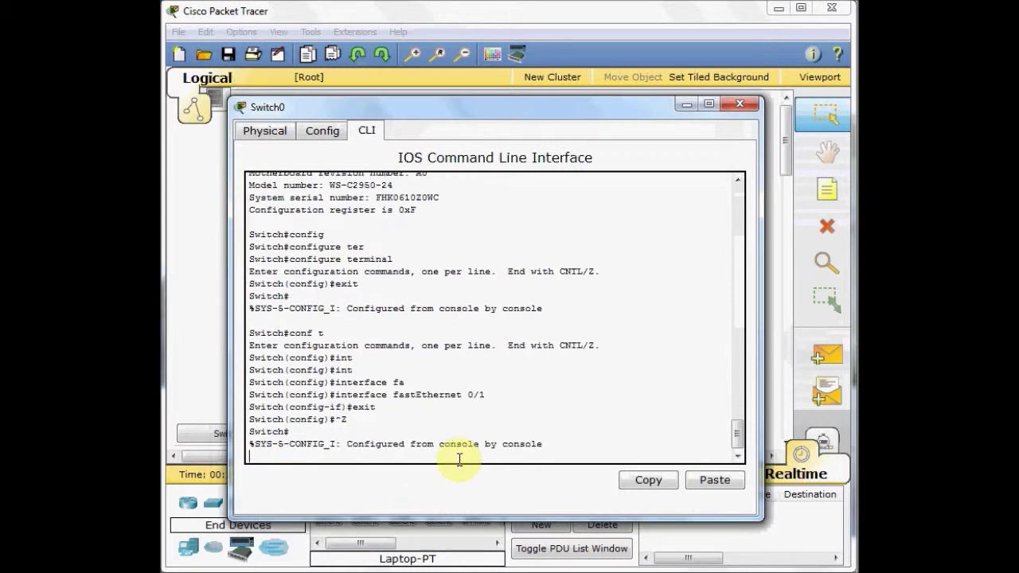
key("Return")
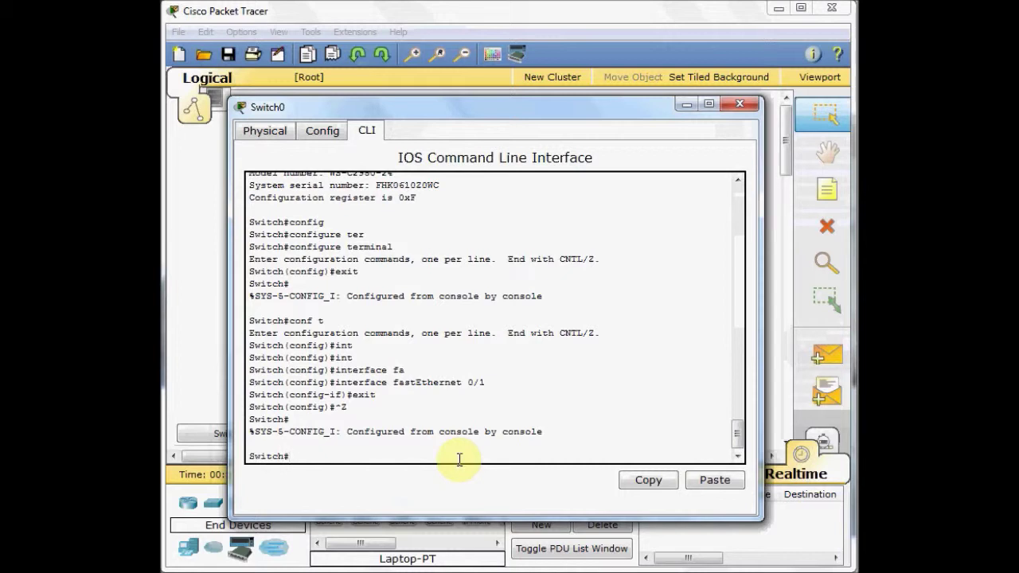
- Begin a show command, then close the Switch0 window
type("sh")
key("Tab")
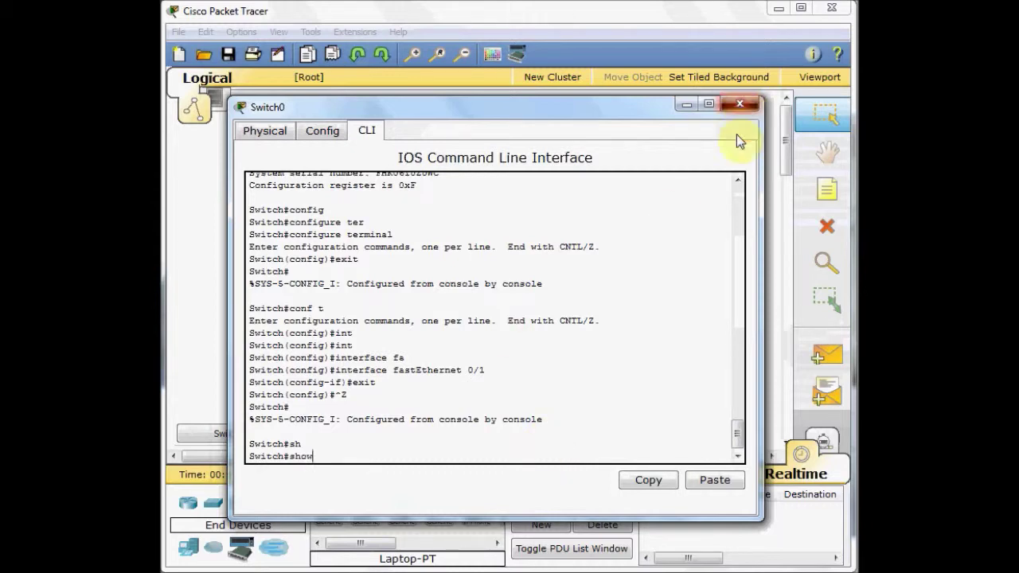
left_click(739, 103)
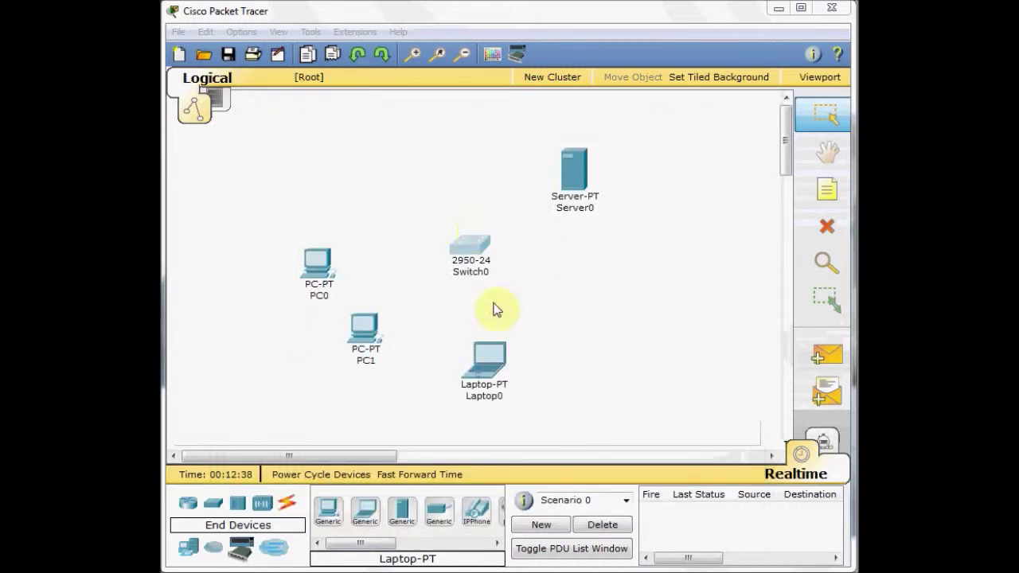